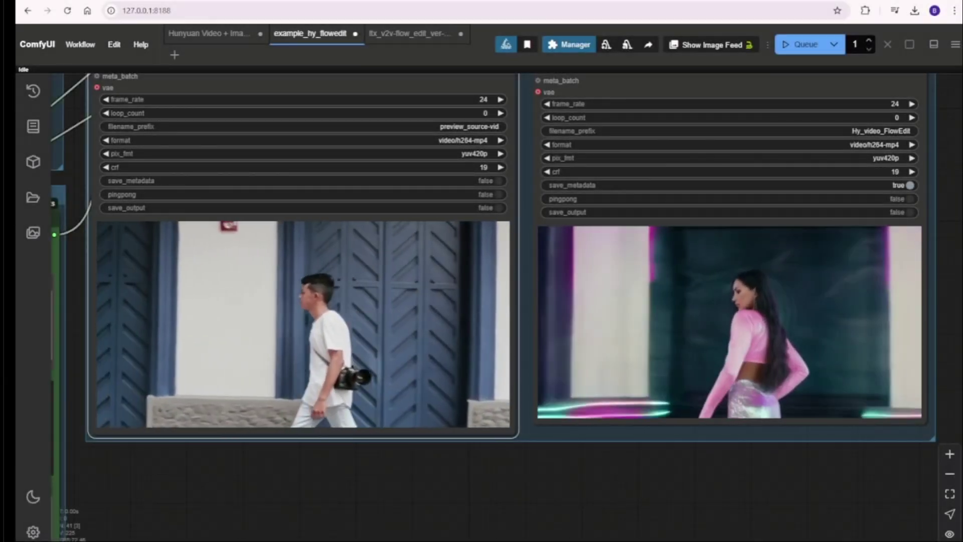
Look over the two output videos, then scroll the README to its Fireflow and Flow Edit sections
scroll(553, 372, "down", 4)
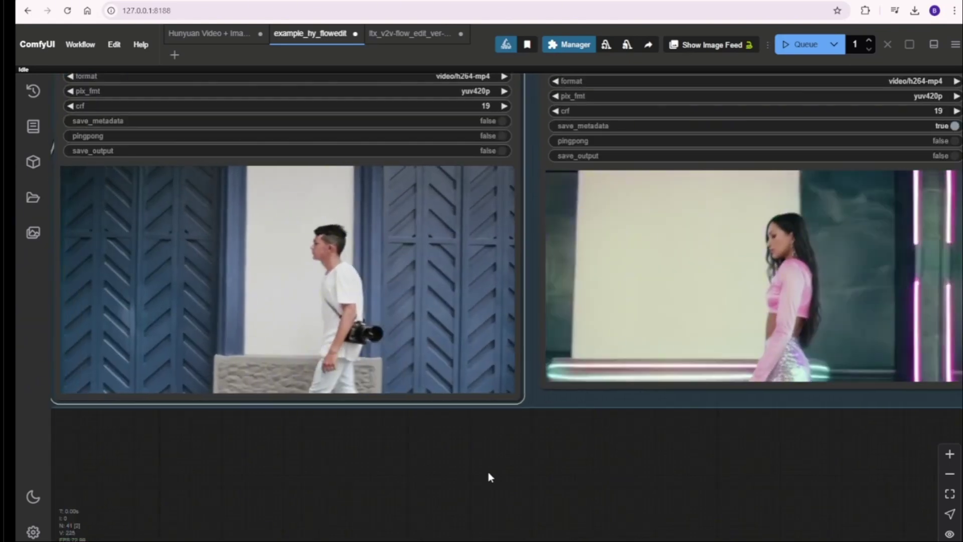
scroll(490, 477, "down", 1)
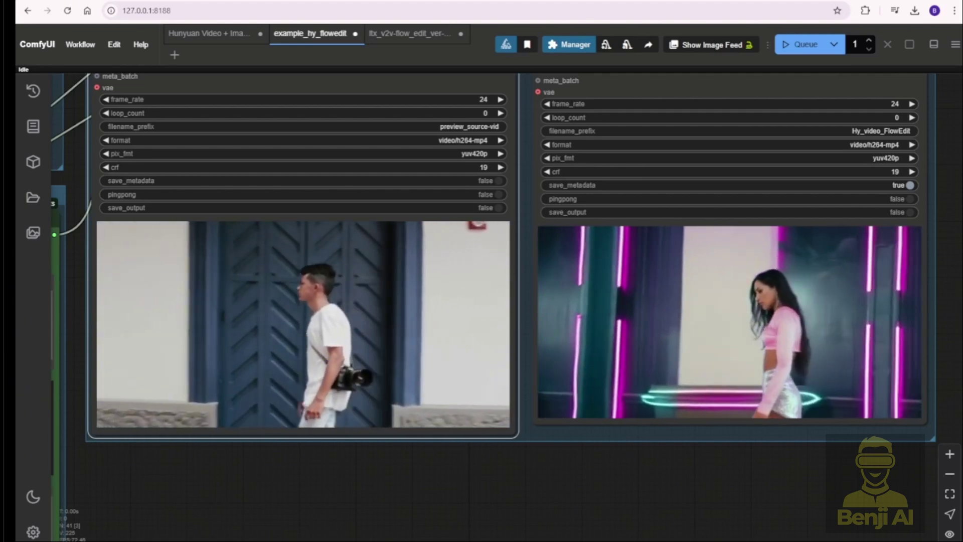
scroll(561, 370, "down", 4)
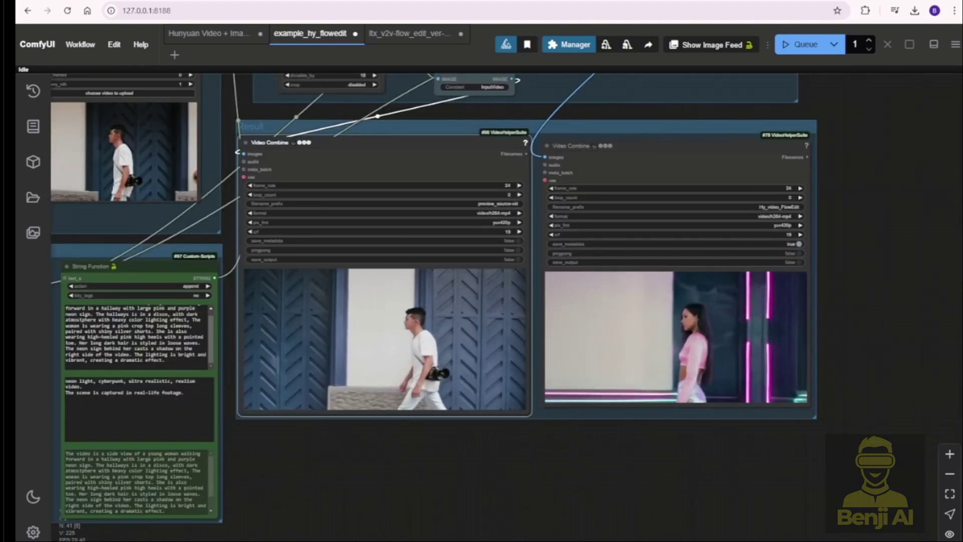
scroll(554, 490, "up", 3)
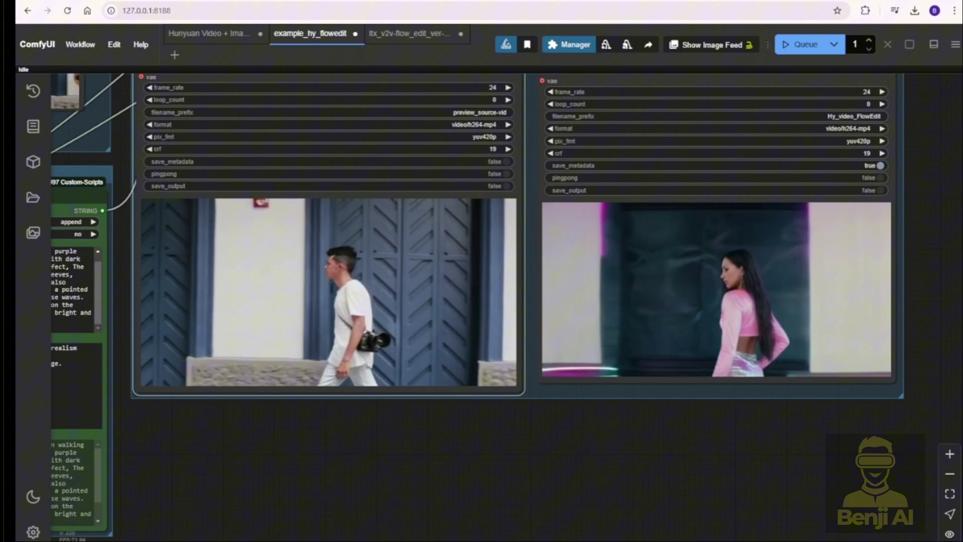
left_click_drag(525, 464, 518, 485)
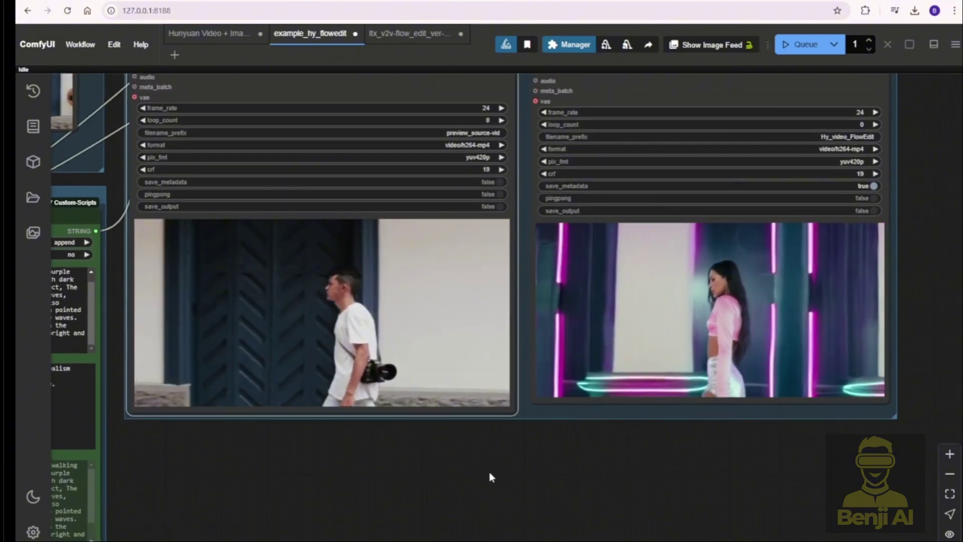
scroll(488, 471, "up", 2)
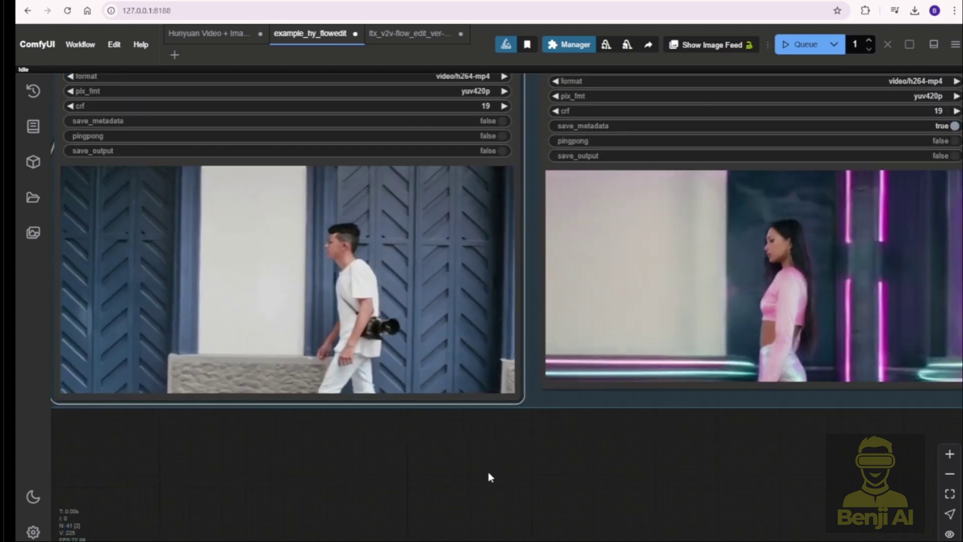
left_click_drag(488, 472, 486, 501)
scroll(486, 500, "down", 1)
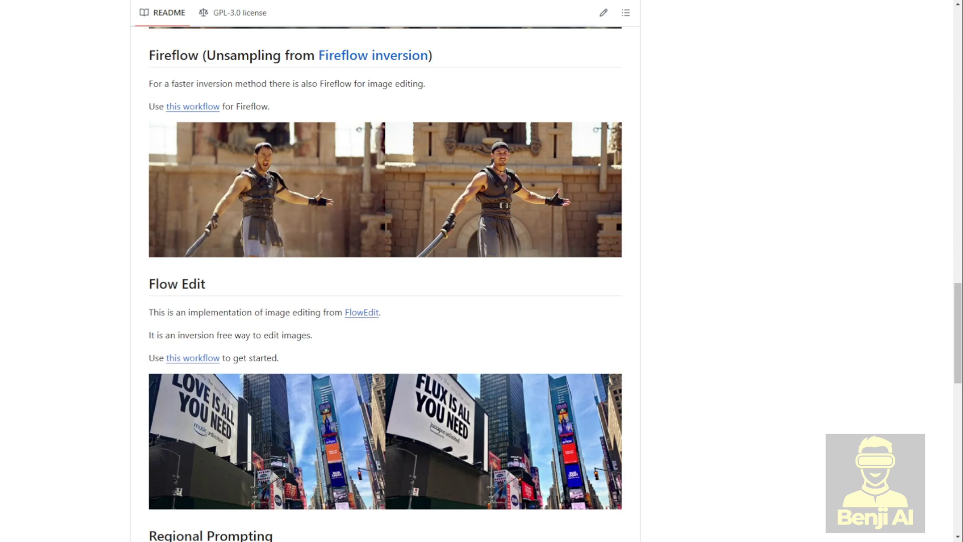
Scroll the README through RF Inversion and Flow Edit, then return to the example_hy_flowedit workflow
scroll(386, 271, "up", 20)
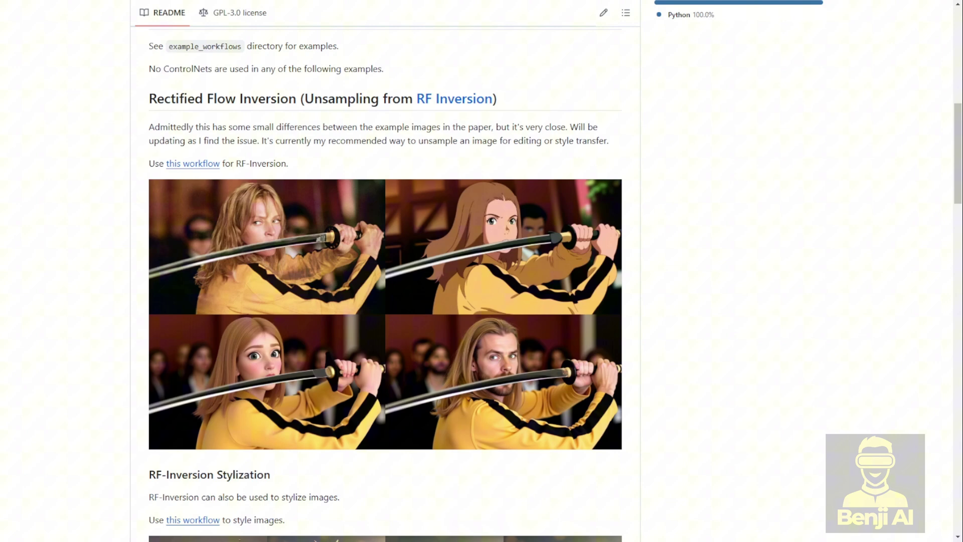
scroll(386, 271, "down", 20)
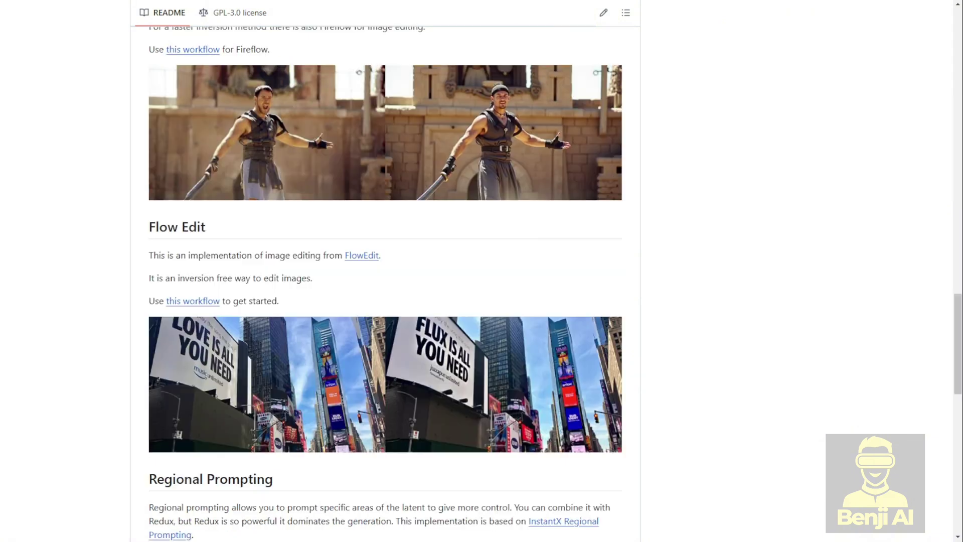
scroll(385, 271, "down", 2)
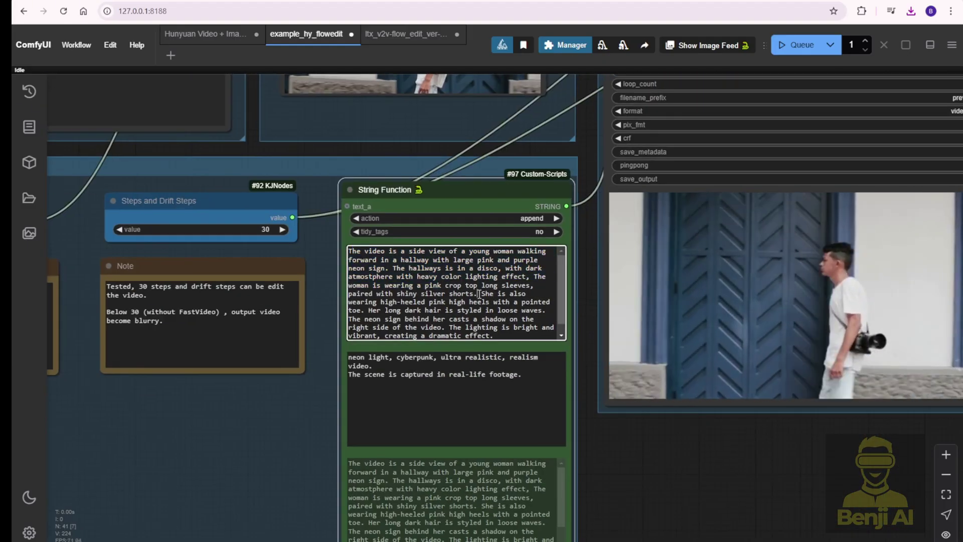
Pan over the two Video Combine outputs and the String Function prompt text, then return to the README
scroll(727, 466, "down", 4)
left_click_drag(727, 466, 487, 516)
scroll(486, 517, "up", 4)
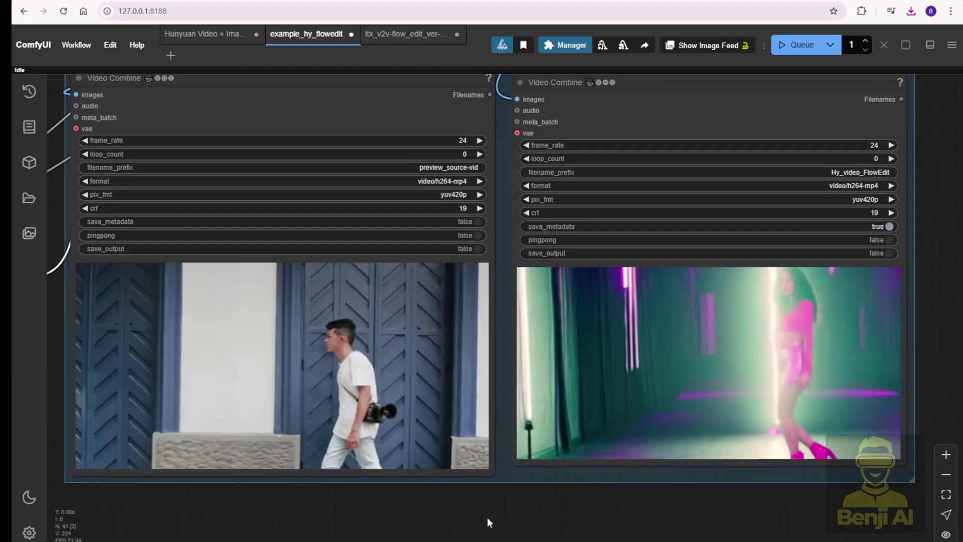
scroll(482, 516, "down", 4)
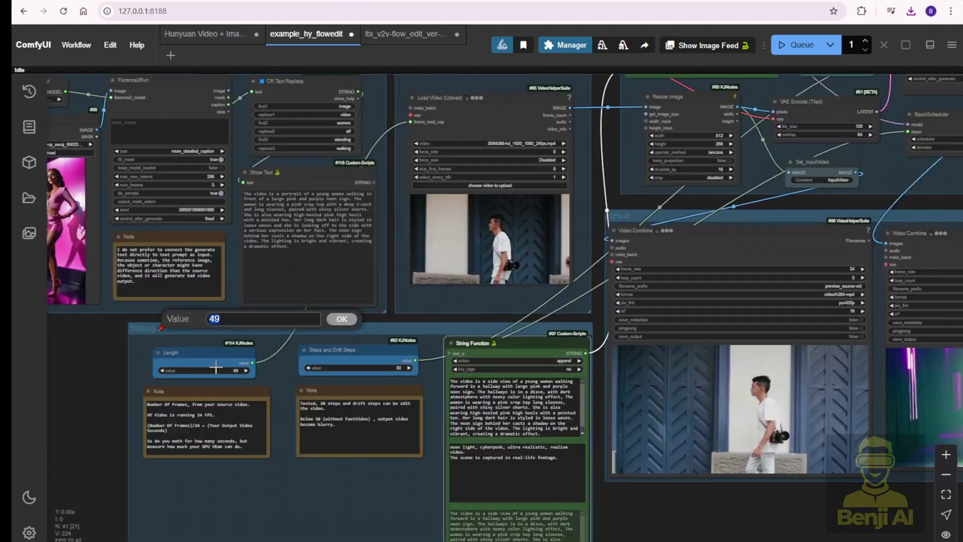
scroll(547, 328, "up", 3)
left_click_drag(637, 381, 492, 356)
scroll(496, 358, "up", 3)
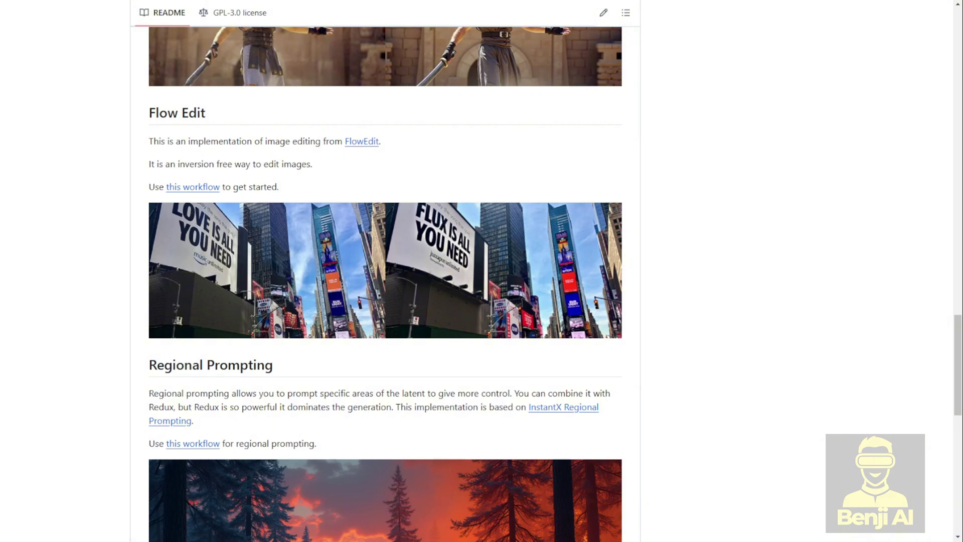
Scroll through the README's FlowEdit settings overview and back up to the repository's top
scroll(385, 271, "up", 15)
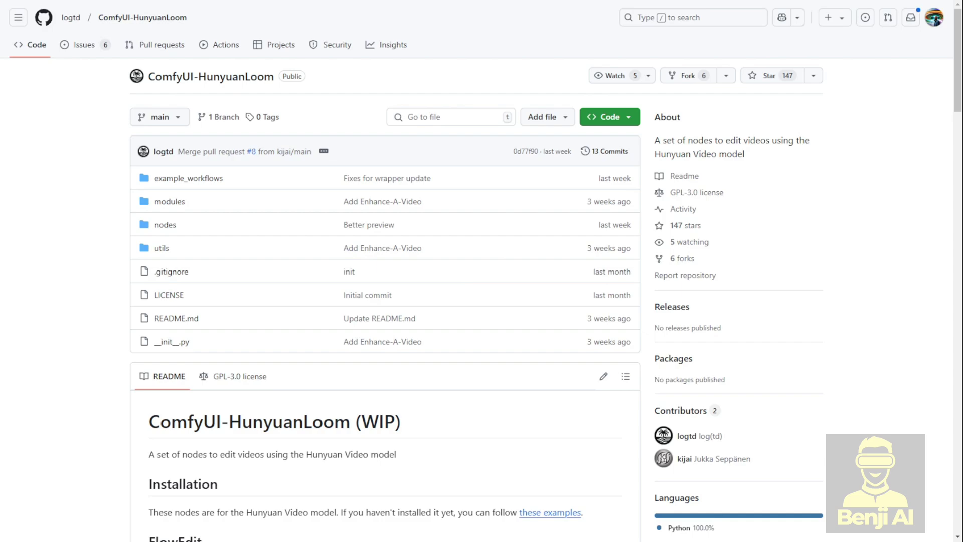
scroll(168, 88, "down", 20)
scroll(241, 262, "up", 18)
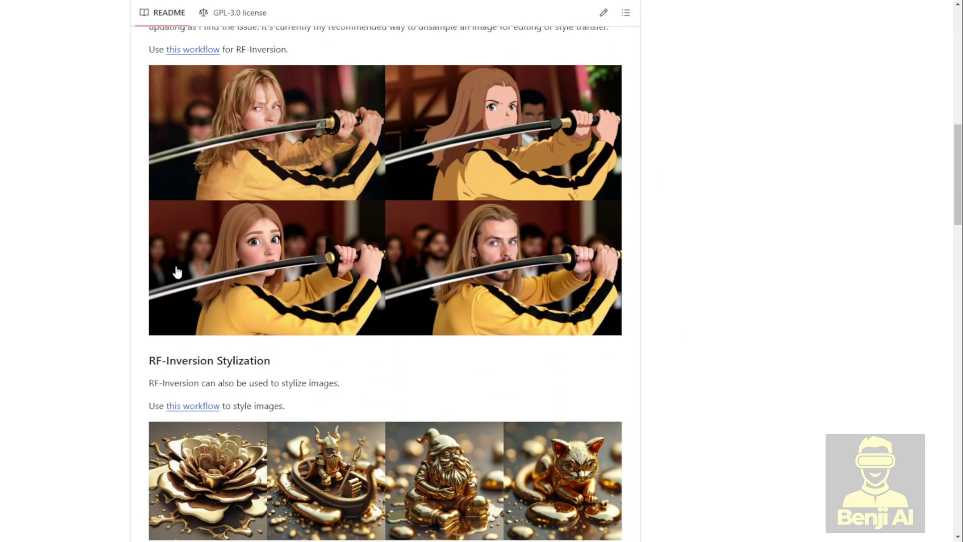
scroll(241, 262, "down", 6)
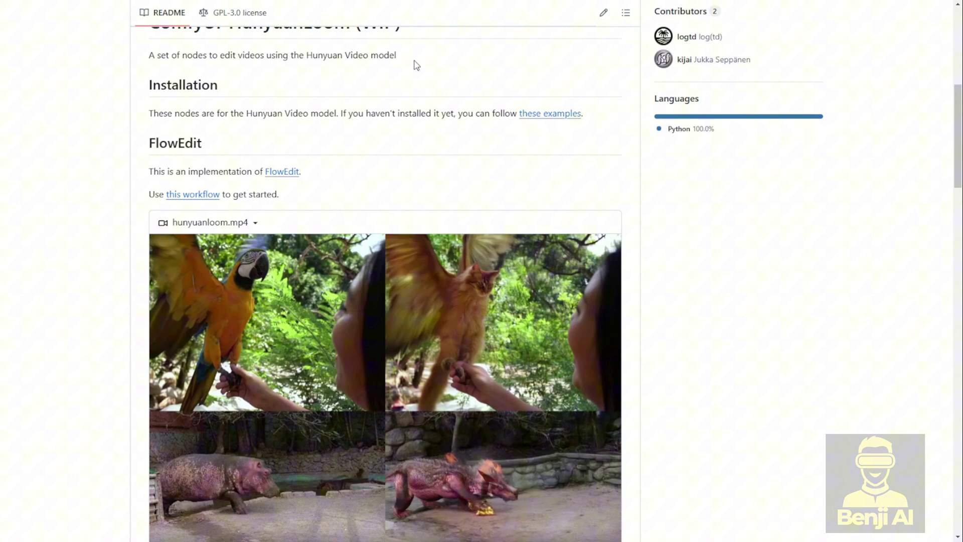
scroll(383, 276, "down", 2)
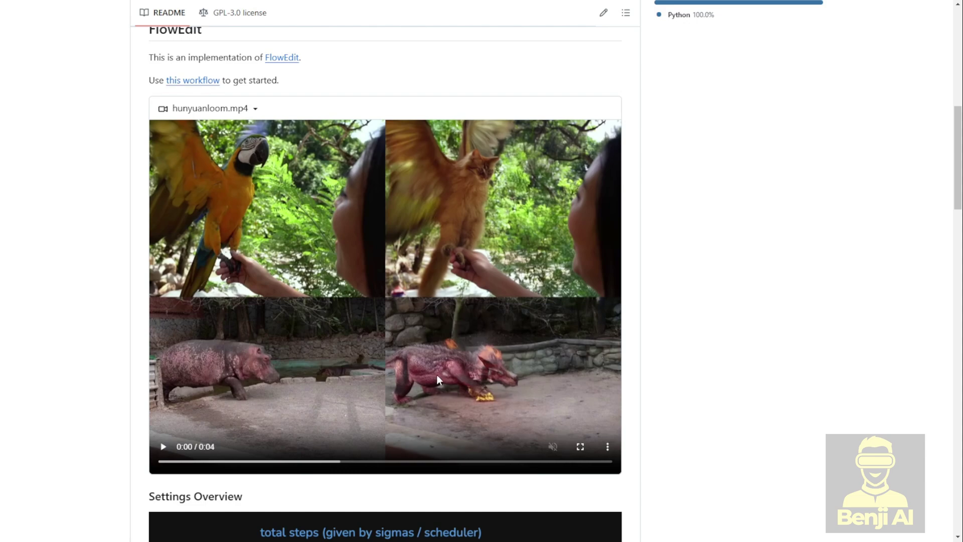
scroll(732, 427, "down", 2)
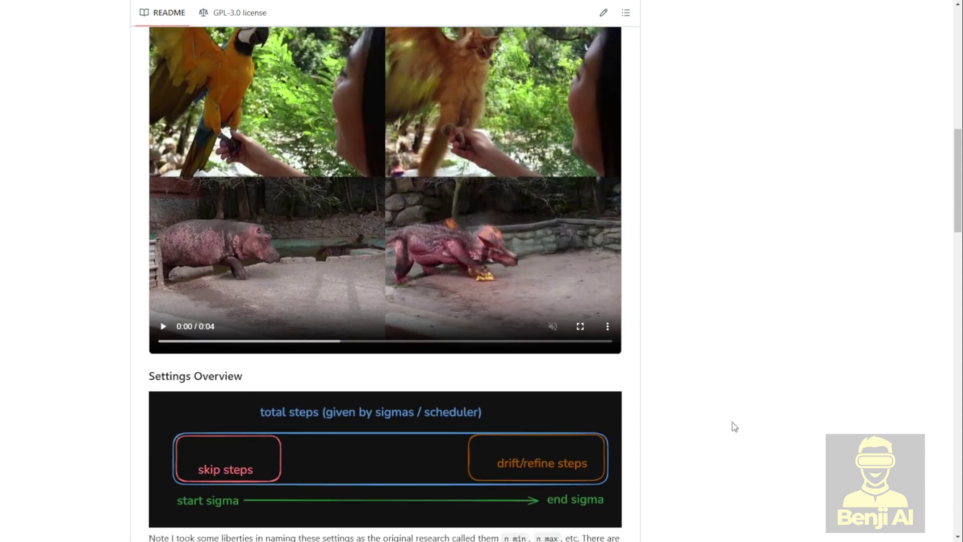
scroll(735, 427, "down", 3)
scroll(735, 427, "down", 1)
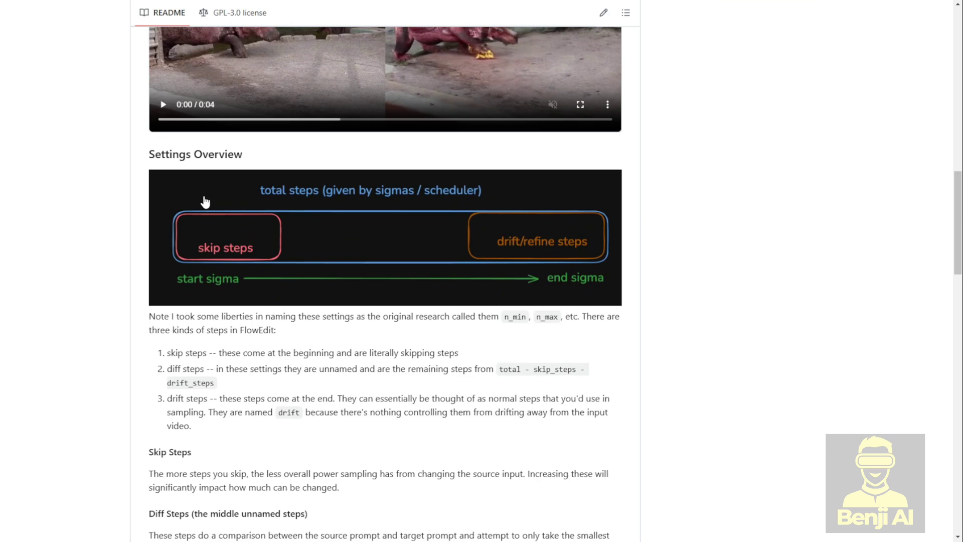
left_click_drag(167, 353, 247, 398)
scroll(247, 398, "down", 2)
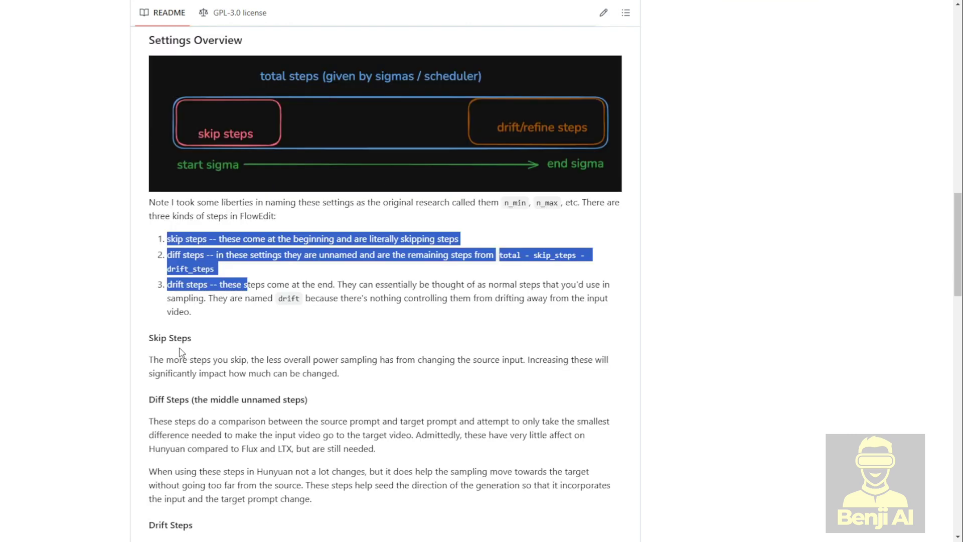
scroll(181, 352, "down", 3)
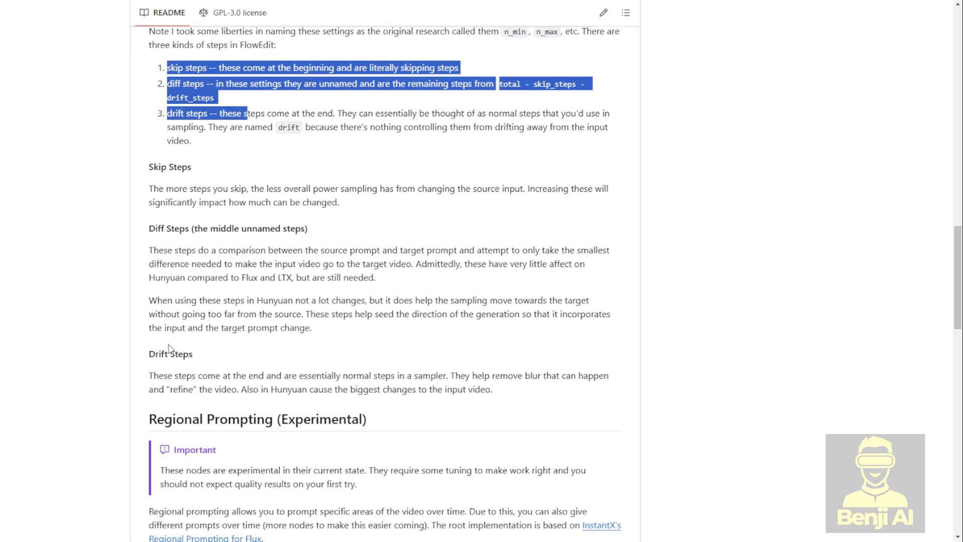
scroll(169, 347, "up", 9)
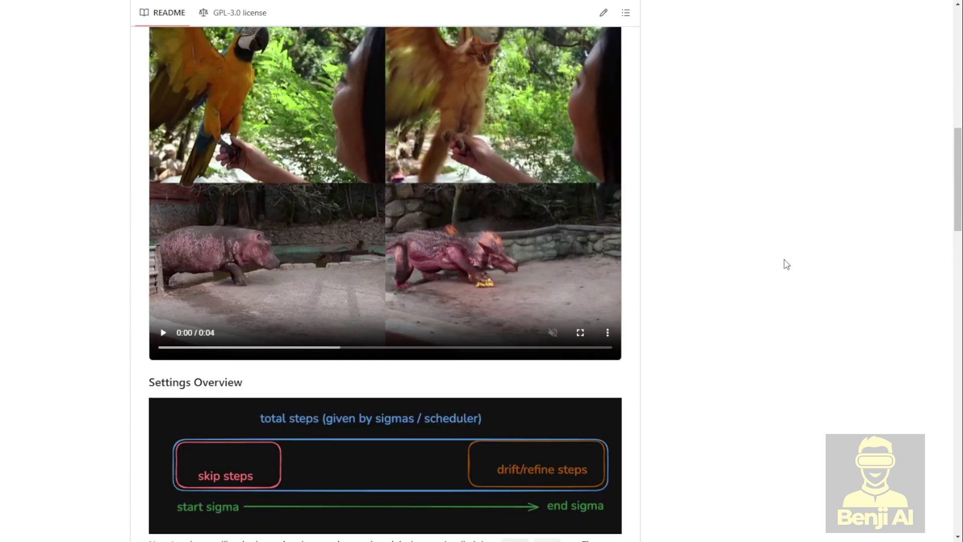
scroll(736, 104, "up", 7)
Copy the repository's HTTPS clone URL and load wrapper_example_hunyuan_flowedit.json into ComfyUI
left_click(619, 113)
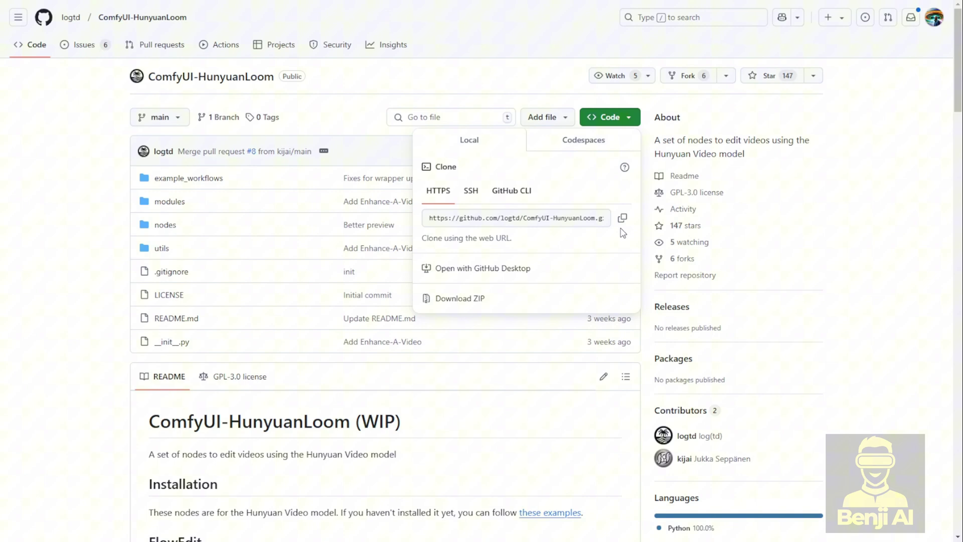
left_click(589, 222)
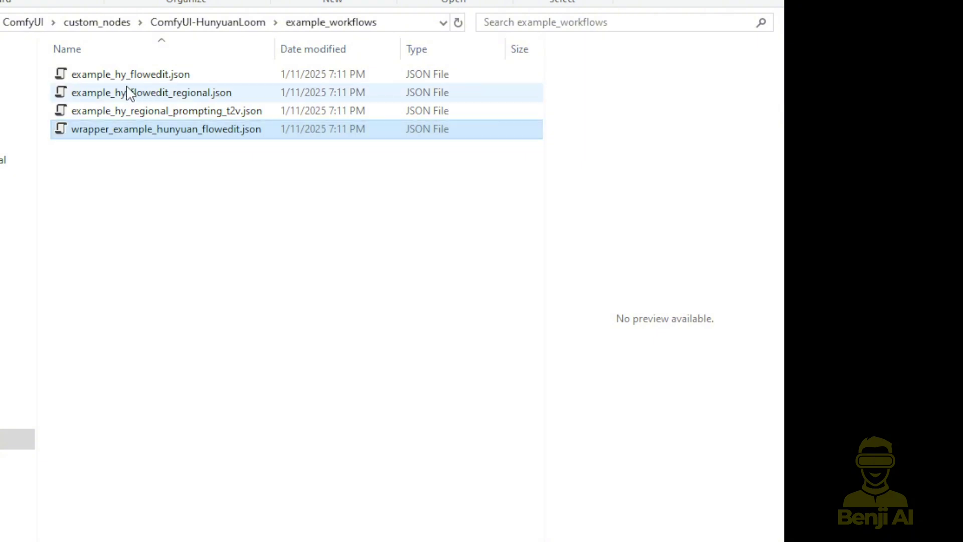
left_click(139, 79)
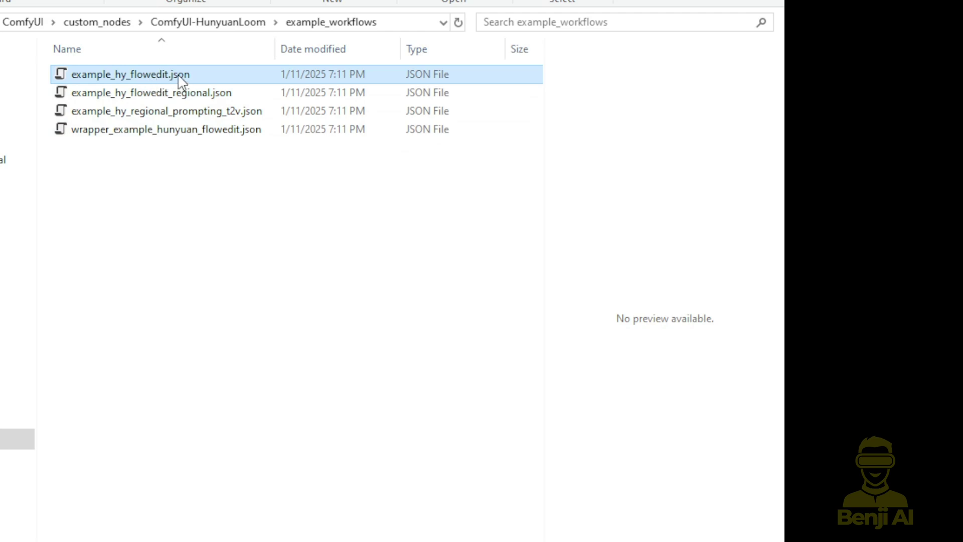
left_click(165, 129)
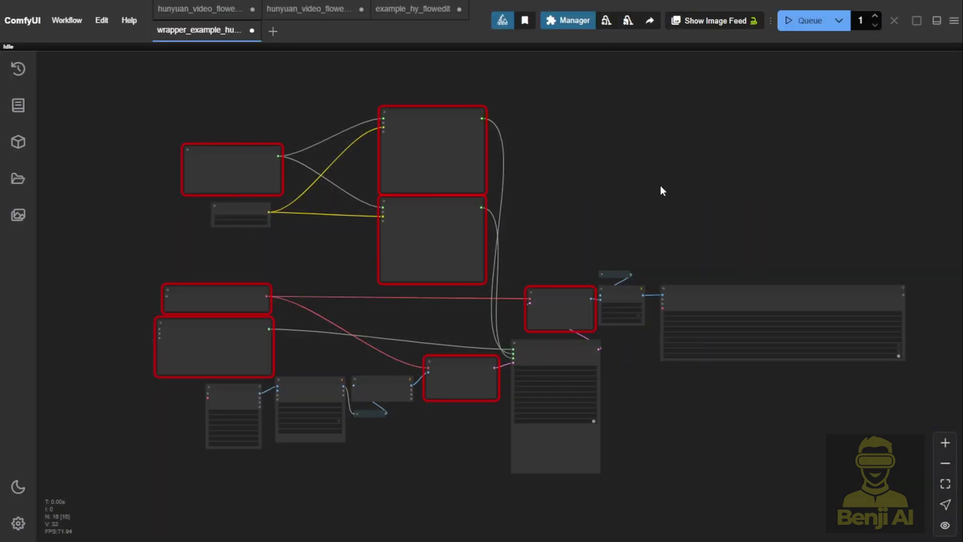
Move the DownloadAndLoadHyVideoTextEncoder node up and to the right
scroll(316, 170, "up", 8)
scroll(312, 203, "down", 3)
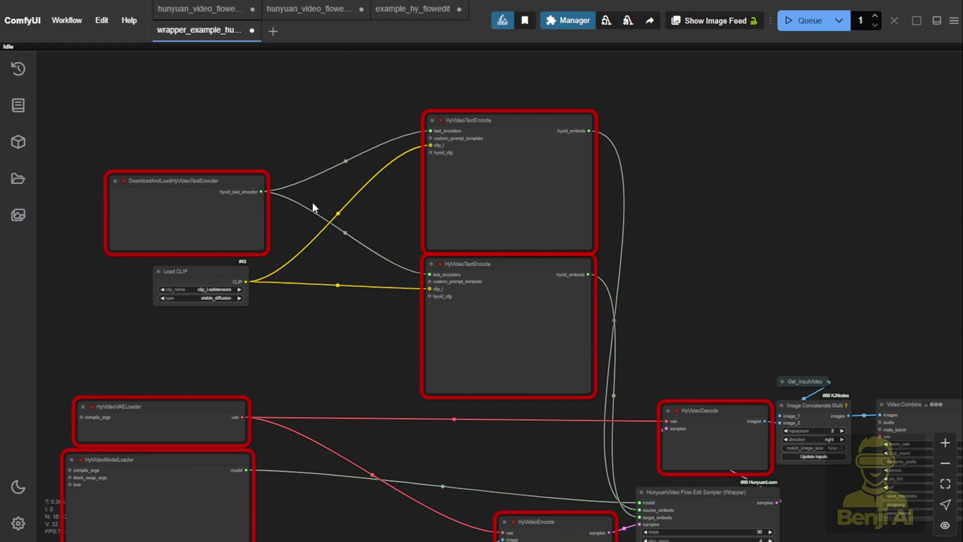
scroll(427, 261, "down", 3)
left_click_drag(356, 337, 344, 244)
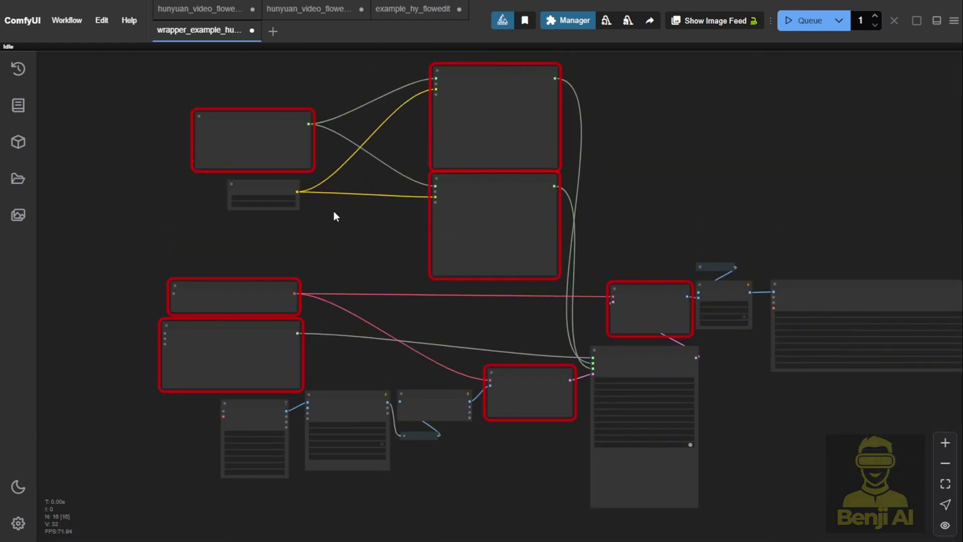
scroll(338, 231, "up", 4)
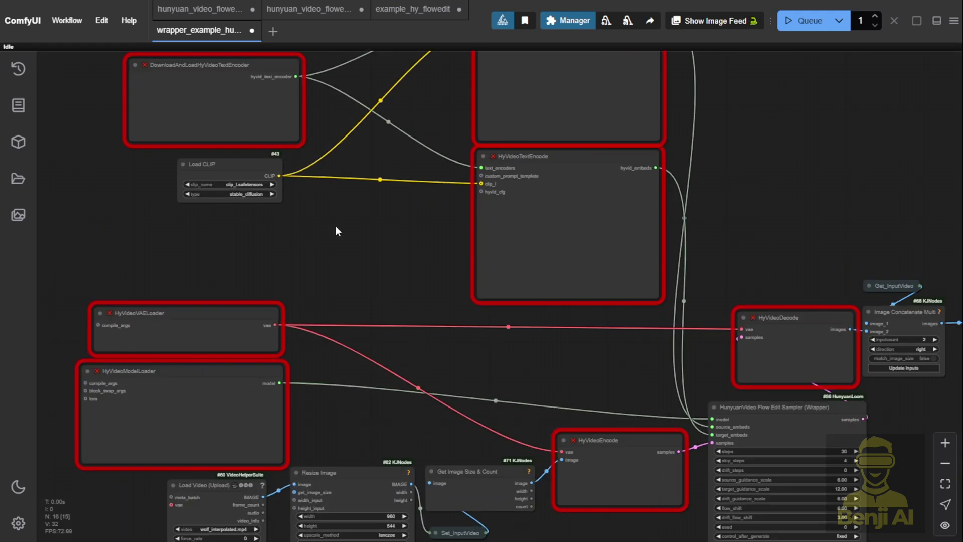
left_click_drag(335, 228, 397, 403)
scroll(381, 387, "up", 3)
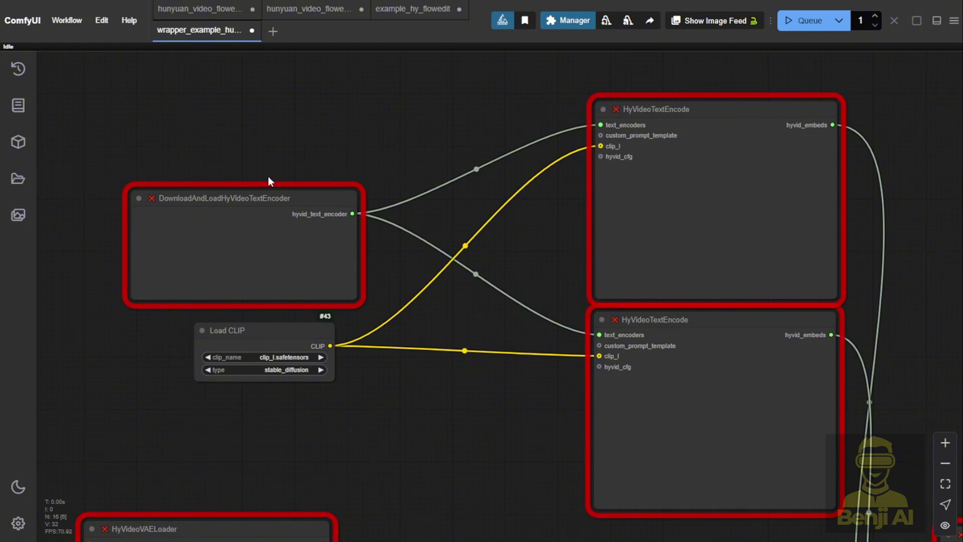
left_click_drag(258, 193, 266, 125)
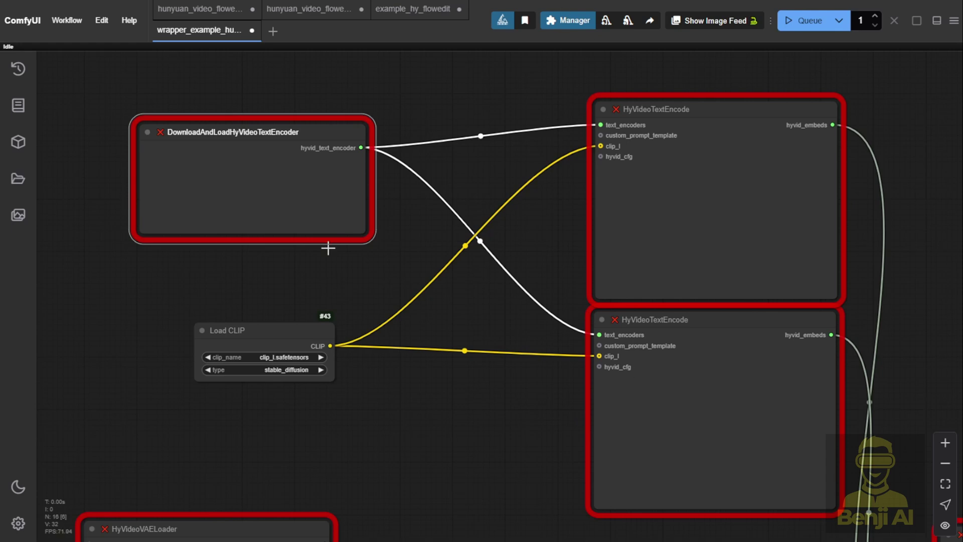
Nudge the HyVideoVAELoader node slightly upward
scroll(389, 413, "down", 3)
left_click_drag(431, 445, 327, 247)
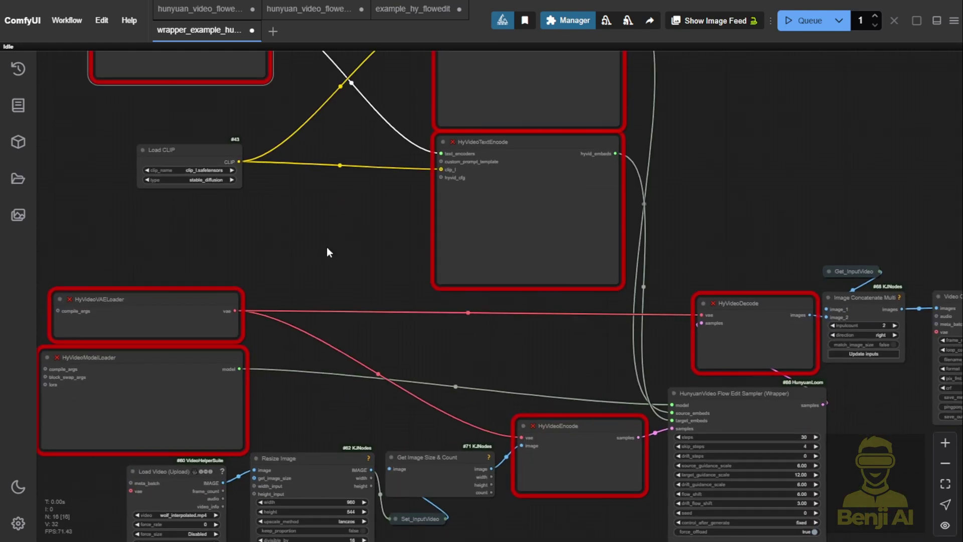
left_click(156, 285)
left_click_drag(156, 284, 157, 283)
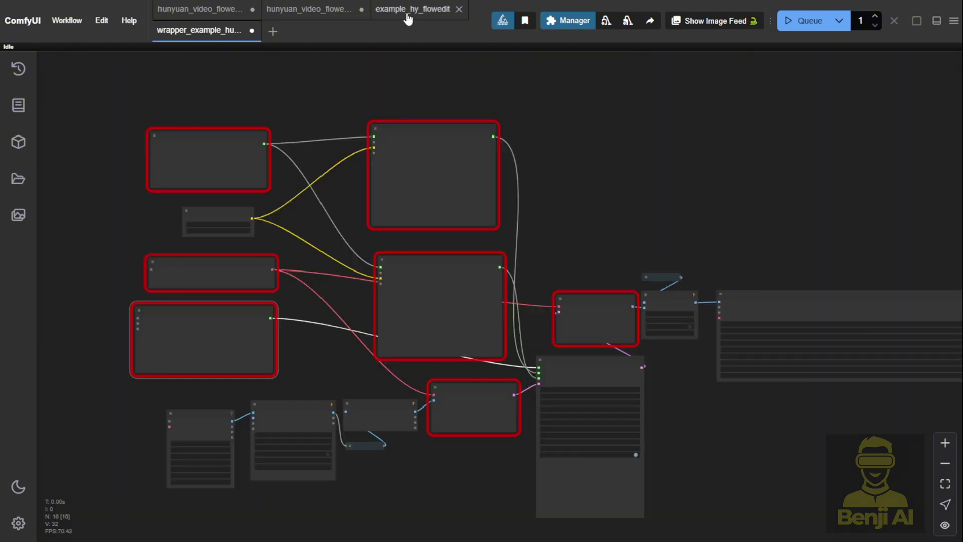
Switch to the example_hy_flowedit workflow and move the HY FlowEdit Guider up and left
left_click(410, 11)
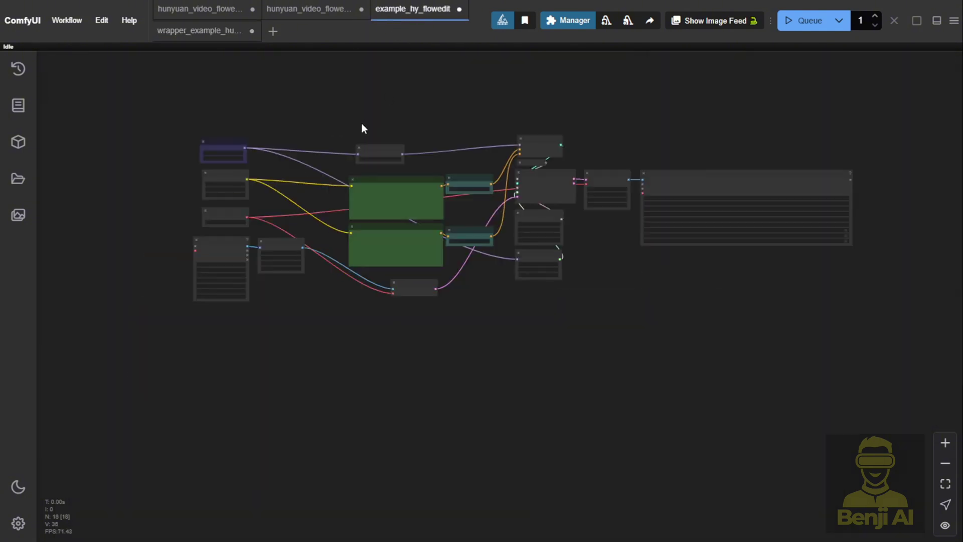
scroll(164, 205, "up", 5)
scroll(203, 235, "up", 3)
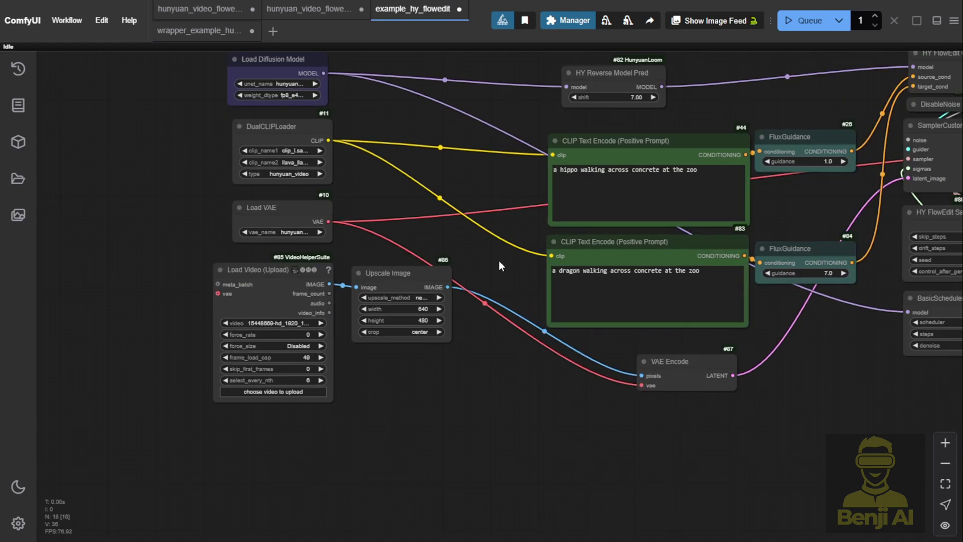
left_click_drag(499, 261, 297, 271)
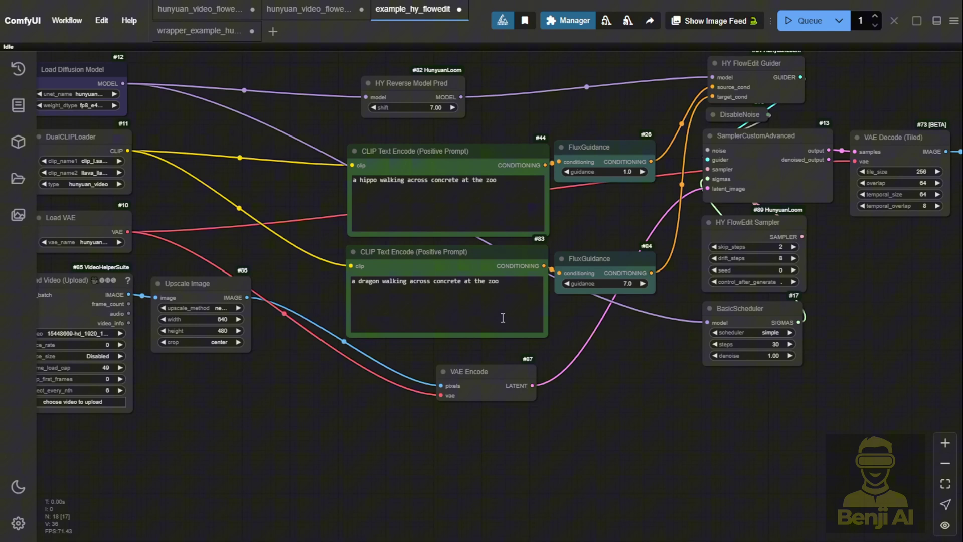
scroll(617, 160, "up", 5)
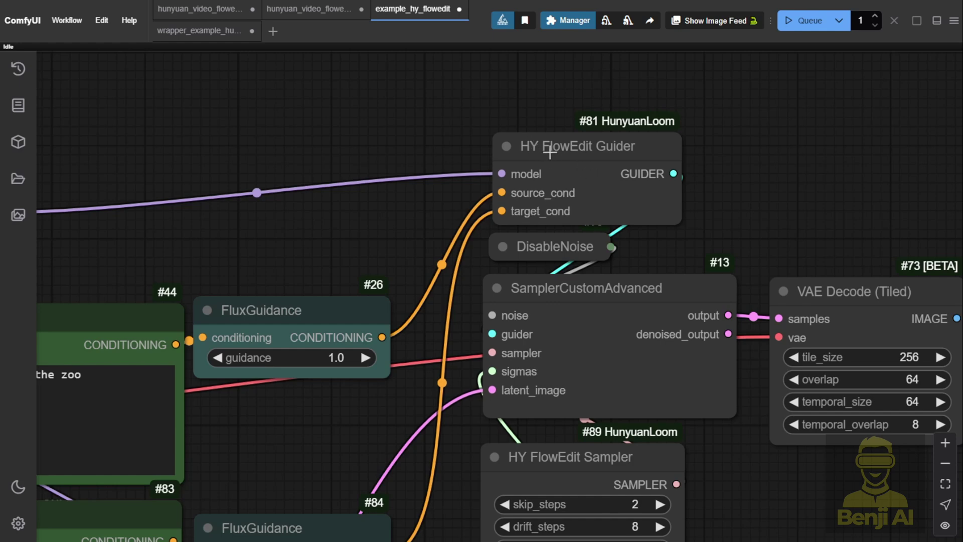
left_click_drag(611, 150, 500, 115)
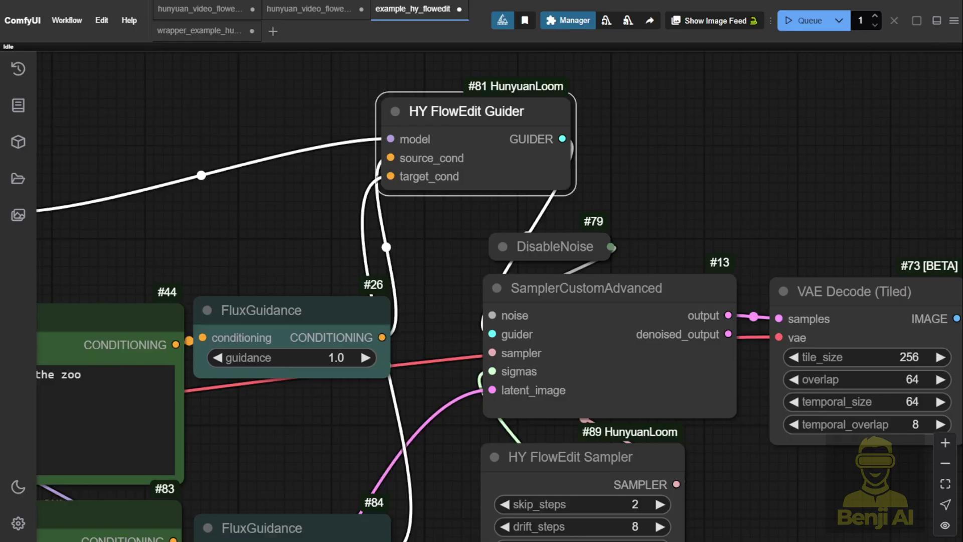
Move HY Reverse Model Pred up-right, nudge DisableNoise, and reposition the HY FlowEdit Guider
scroll(326, 243, "down", 2)
left_click_drag(326, 242, 431, 224)
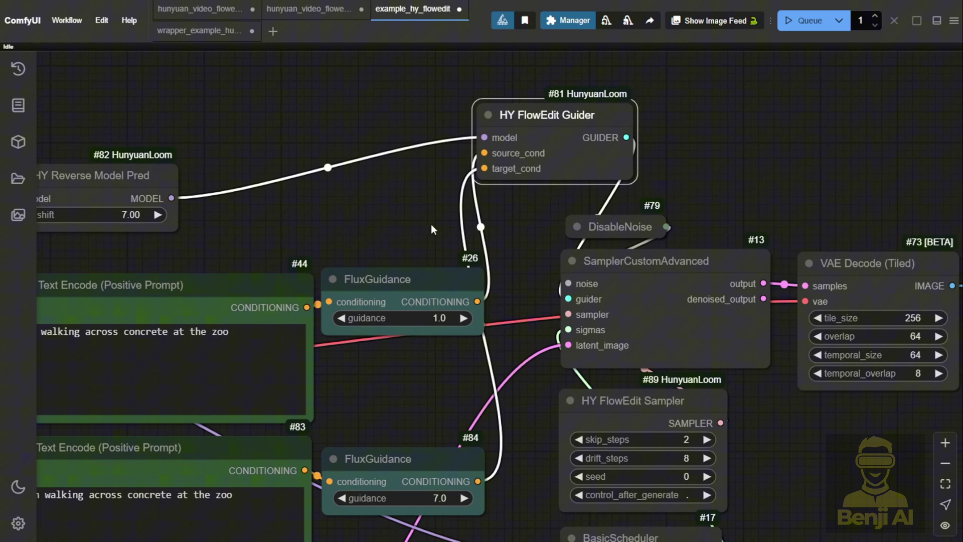
left_click_drag(136, 176, 344, 125)
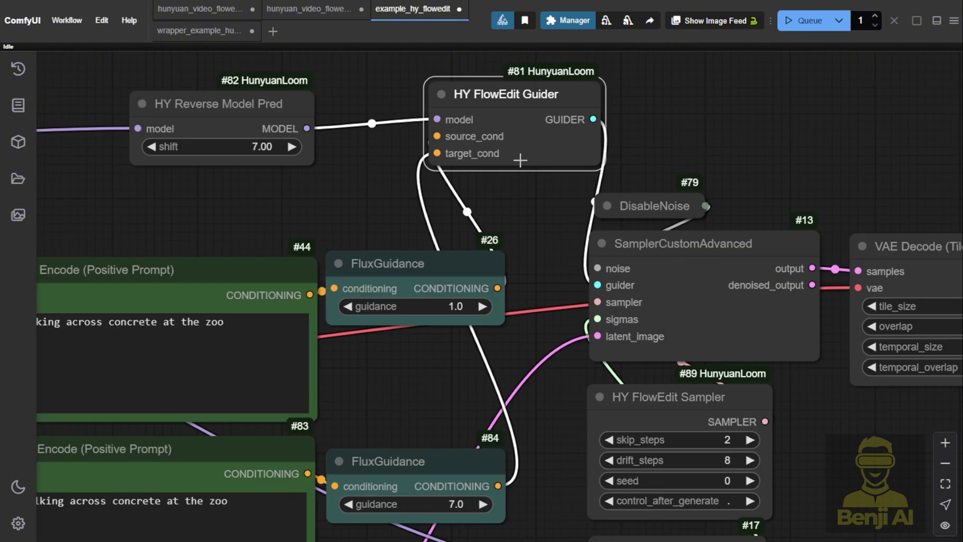
left_click_drag(546, 99, 635, 95)
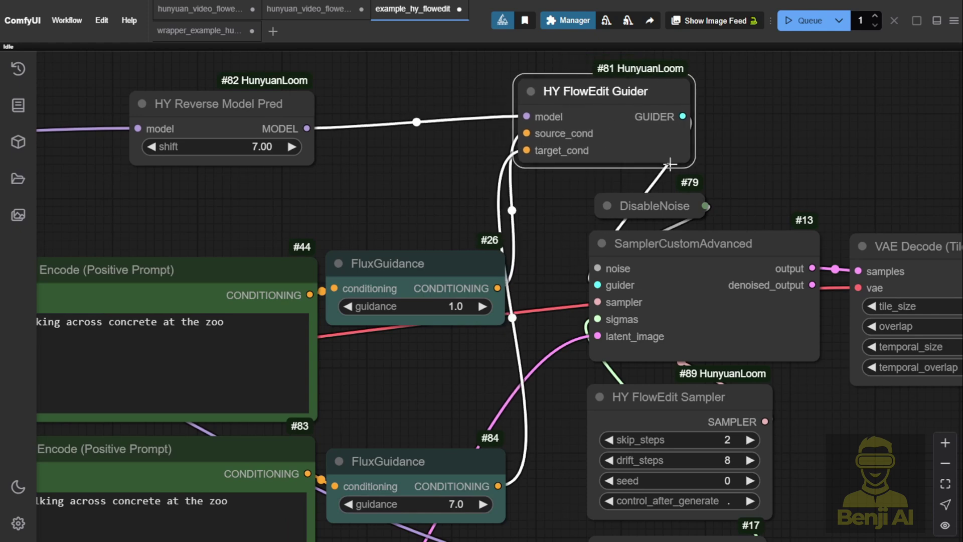
left_click_drag(790, 411, 756, 299)
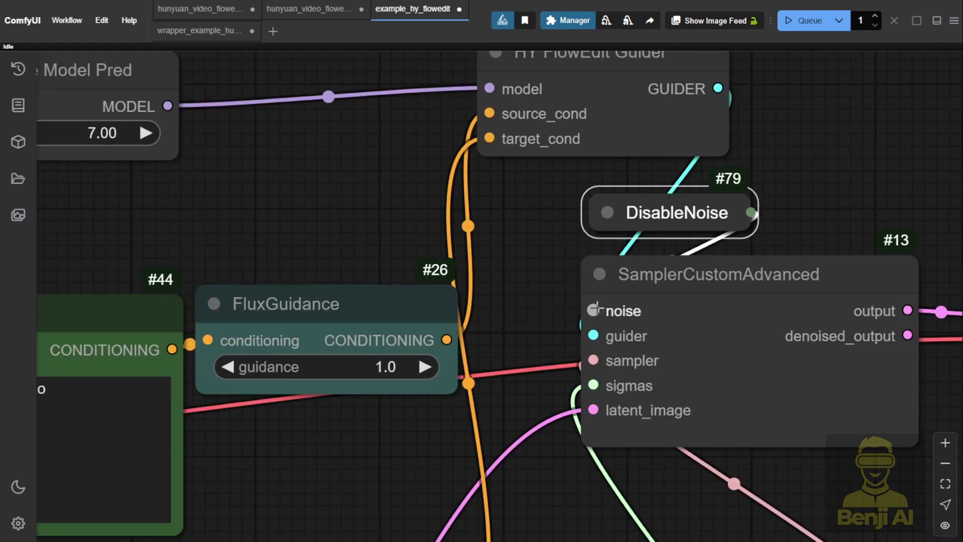
left_click_drag(653, 212, 647, 213)
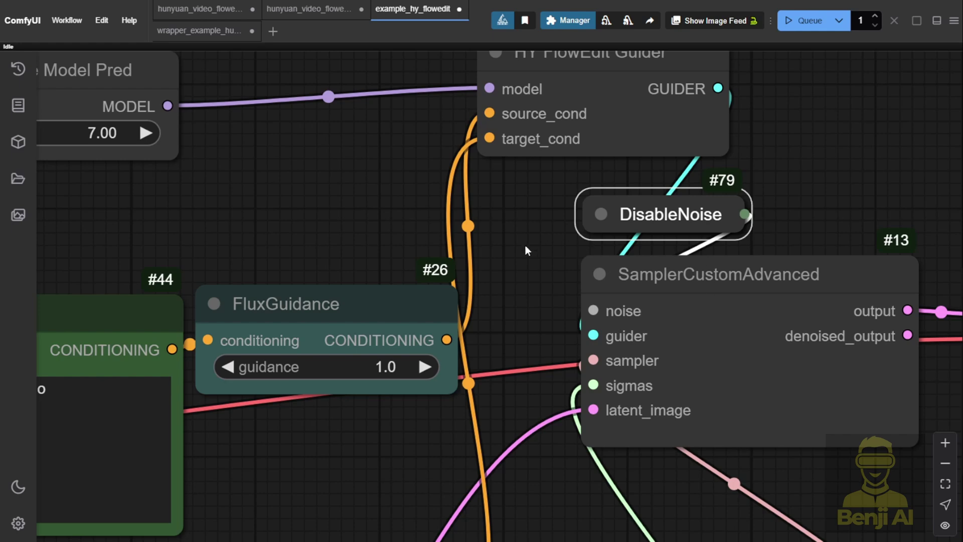
scroll(525, 249, "down", 2)
left_click_drag(588, 149, 400, 157)
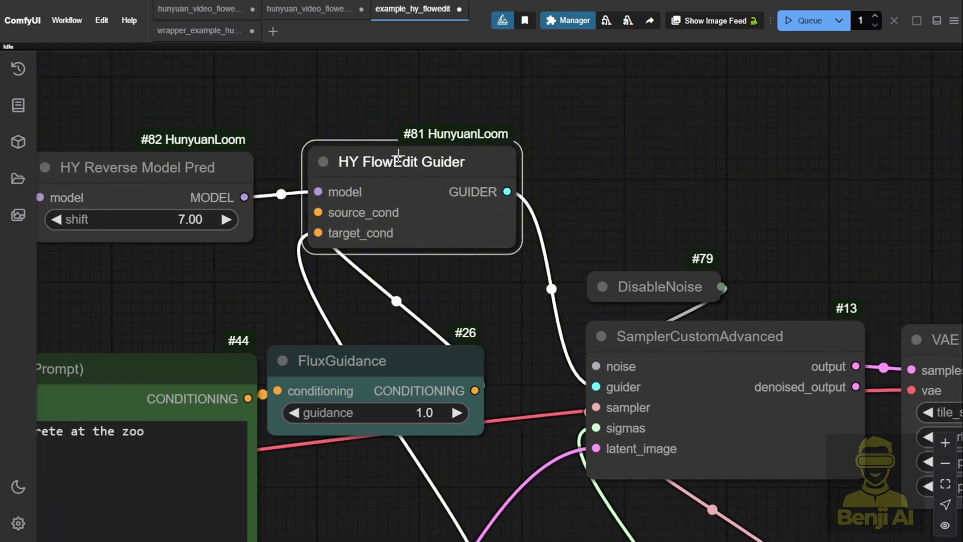
Shift CLIP Text Encode #83 and FluxGuidance #84 to the left
scroll(396, 205, "up", 3)
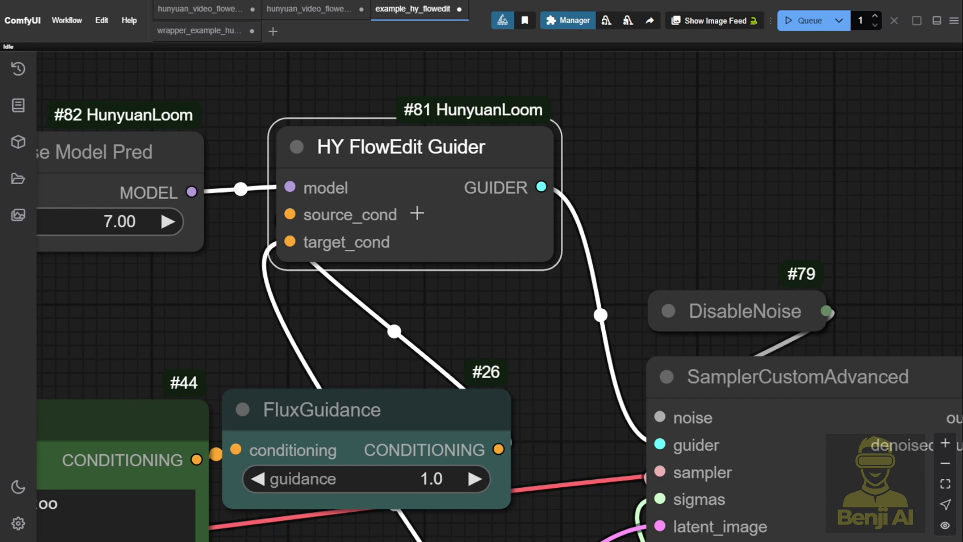
left_click_drag(333, 295, 394, 373)
left_click_drag(471, 356, 604, 376)
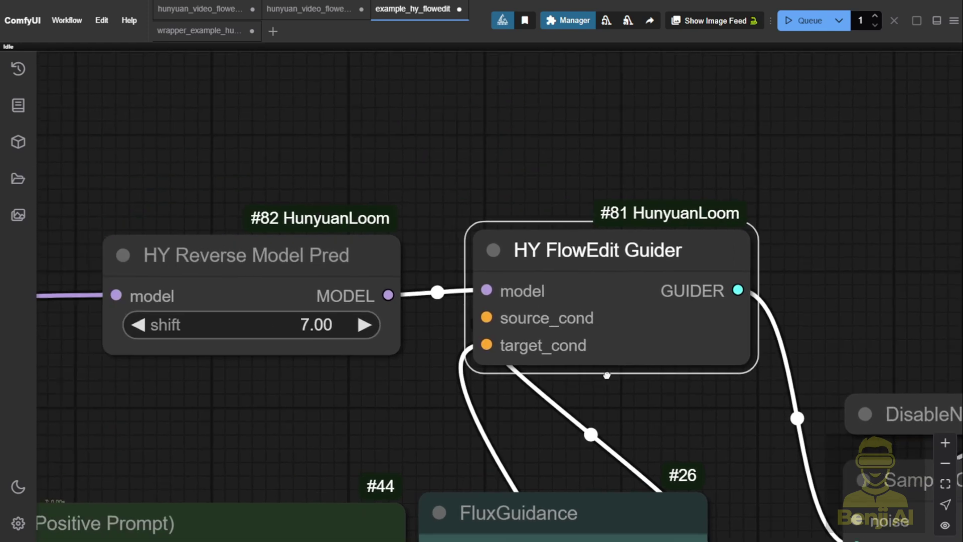
scroll(351, 301, "down", 3)
left_click(396, 147)
left_click_drag(281, 323, 231, 327)
left_click_drag(442, 333, 399, 328)
left_click_drag(342, 245, 522, 316)
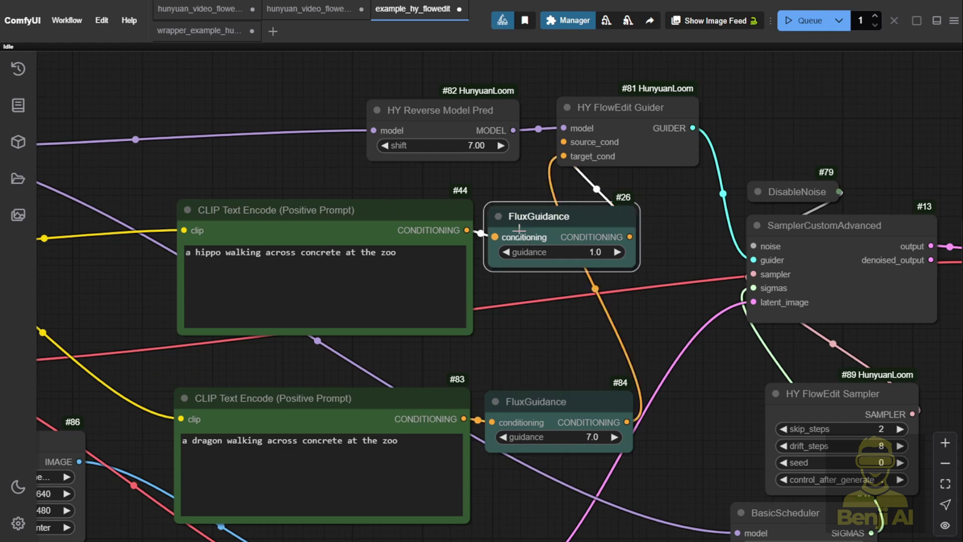
Place FluxGuidance #26 beside the hippo prompt and drop the HY FlowEdit Guider next to SamplerCustomAdvanced
left_click_drag(537, 222, 433, 144)
left_click_drag(628, 107, 675, 117)
left_click_drag(472, 129, 548, 200)
scroll(548, 200, "down", 3)
scroll(547, 264, "up", 3)
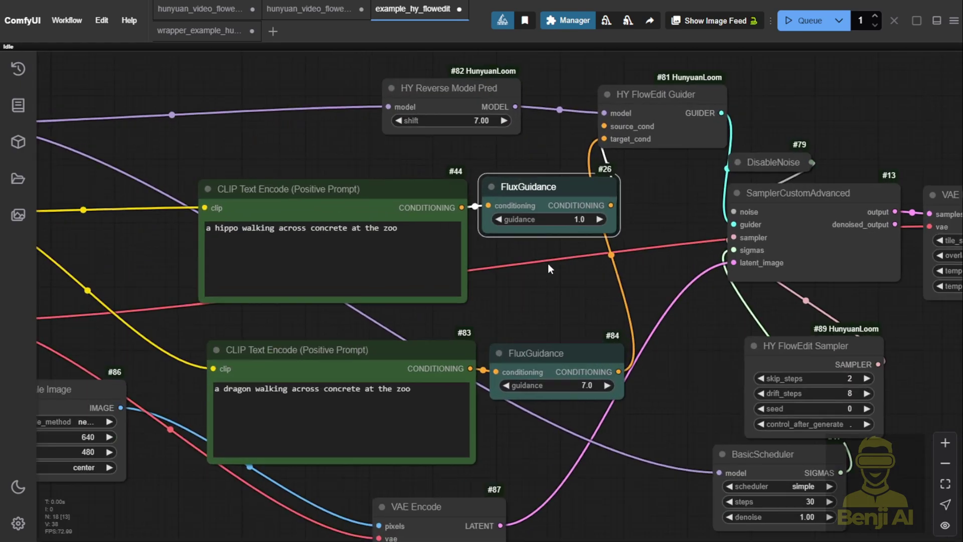
scroll(616, 150, "up", 4)
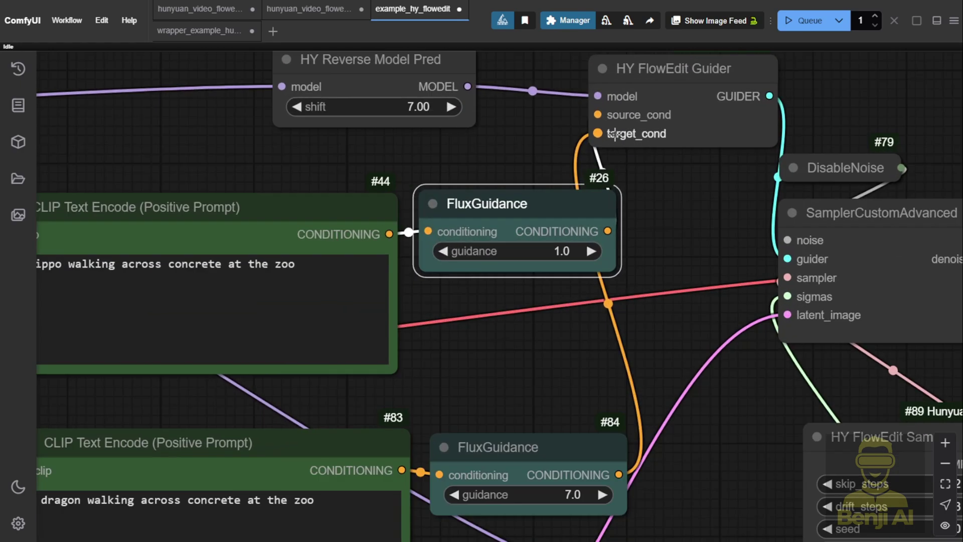
left_click_drag(544, 354, 545, 313)
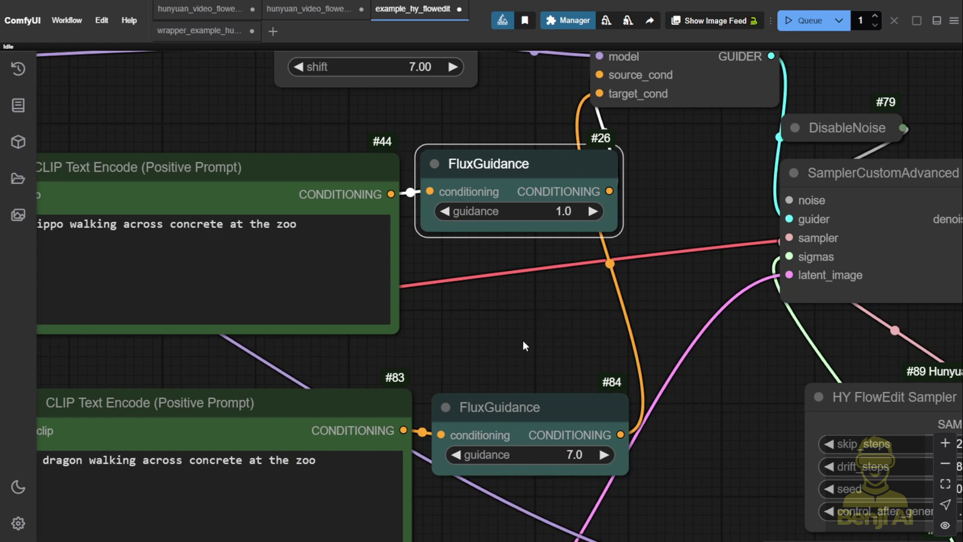
left_click_drag(508, 149, 458, 94)
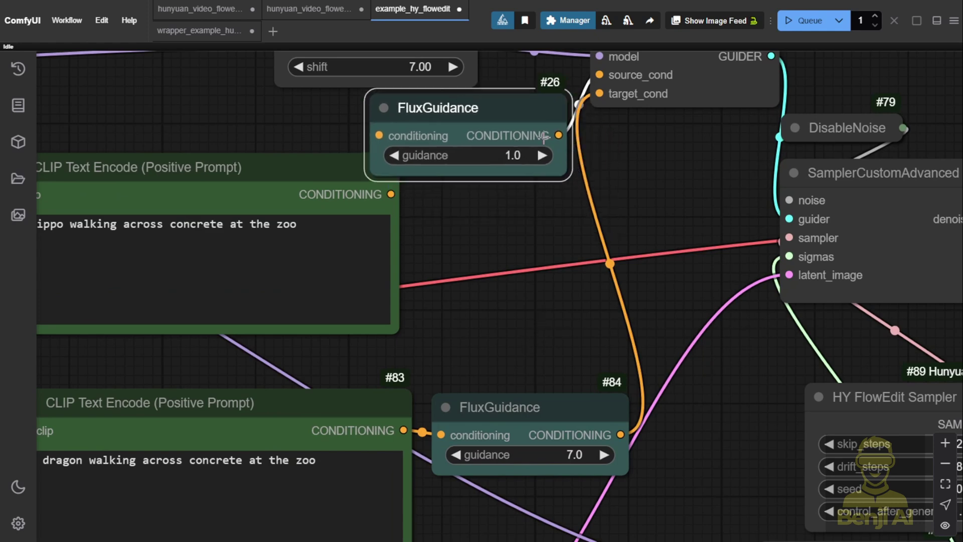
left_click_drag(671, 54, 669, 258)
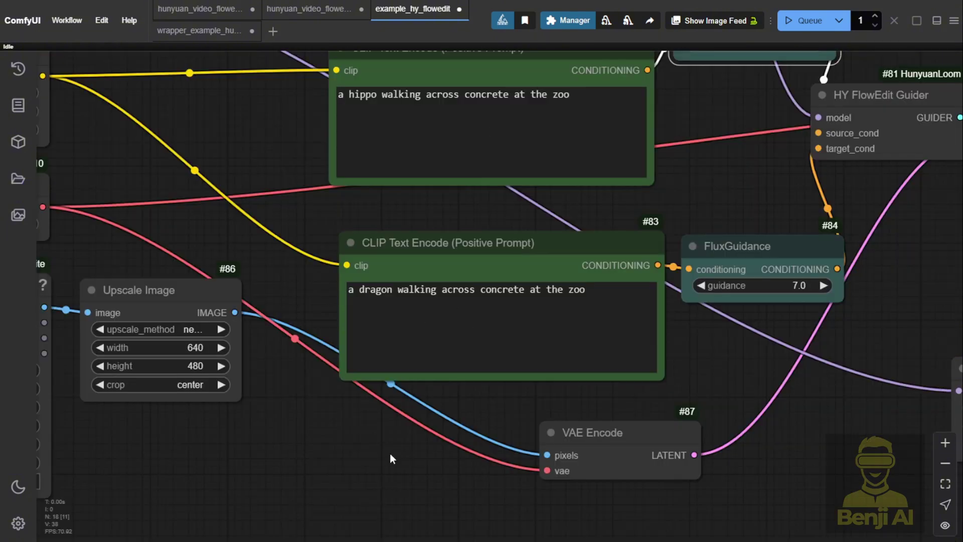
Nudge the HY FlowEdit Guider left so it sits between the two guidance nodes
left_click_drag(389, 453, 661, 537)
scroll(600, 287, "down", 5)
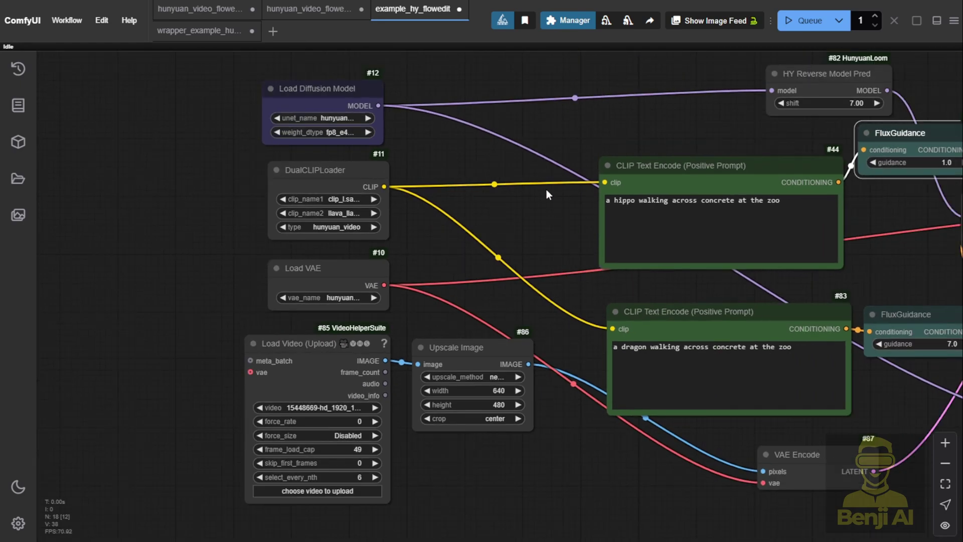
left_click_drag(546, 189, 366, 221)
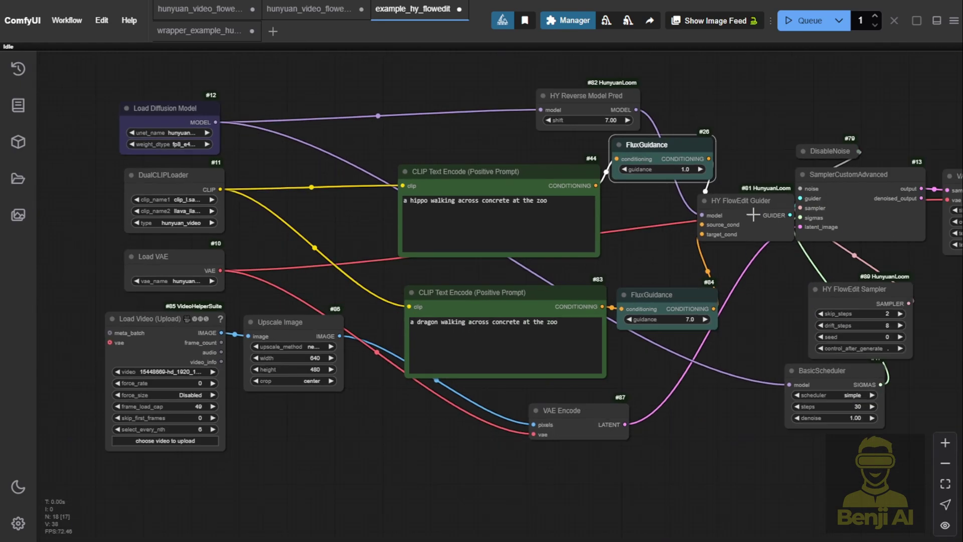
left_click_drag(750, 199, 714, 206)
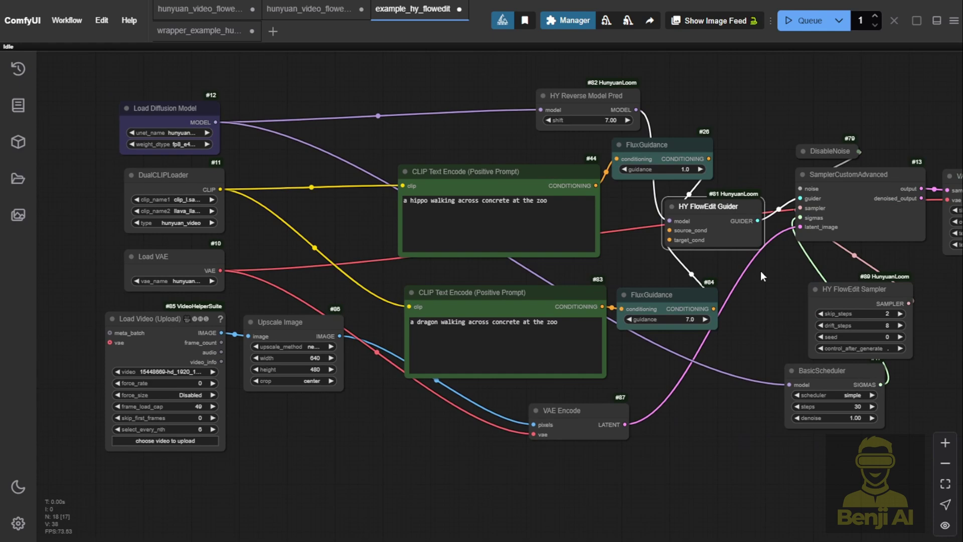
left_click_drag(760, 271, 686, 258)
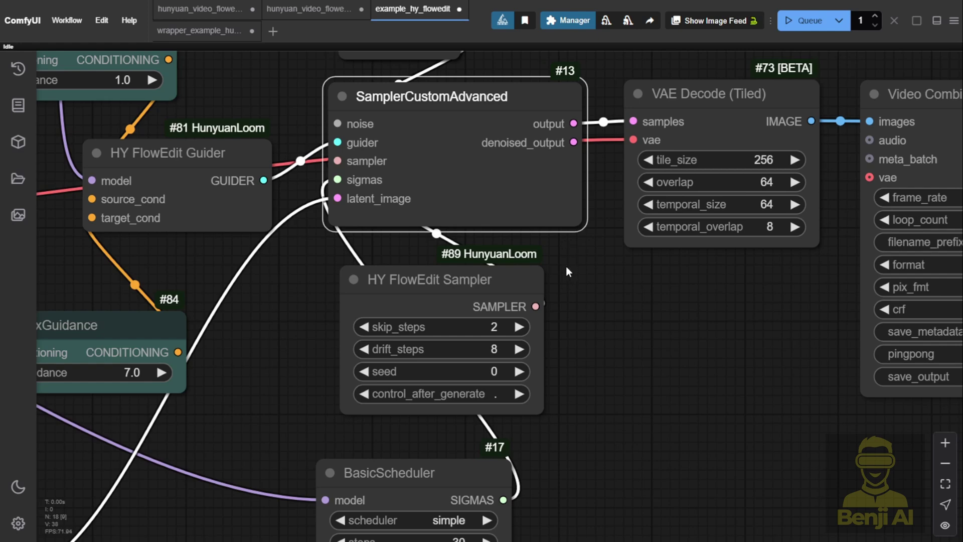
scroll(548, 263, "down", 3)
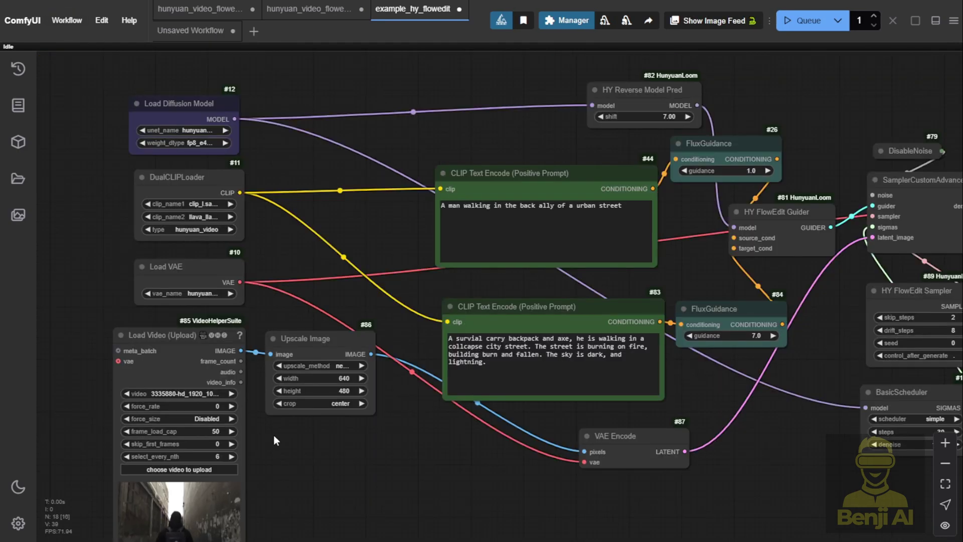
Select the VAE Encode node and survey the prompt, guidance, VAE Decode and Video Combine nodes
scroll(273, 434, "up", 4)
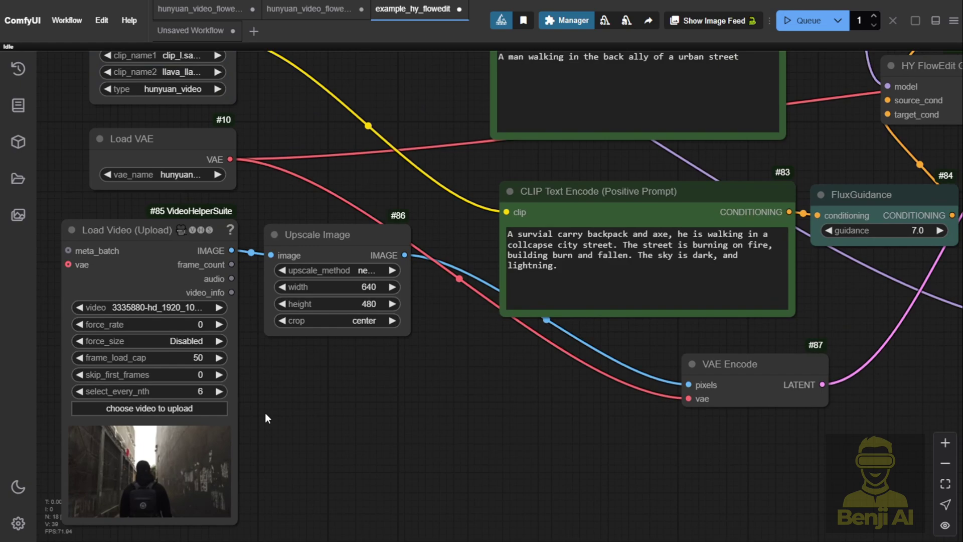
left_click_drag(285, 410, 447, 365)
scroll(407, 336, "up", 2)
left_click(535, 468)
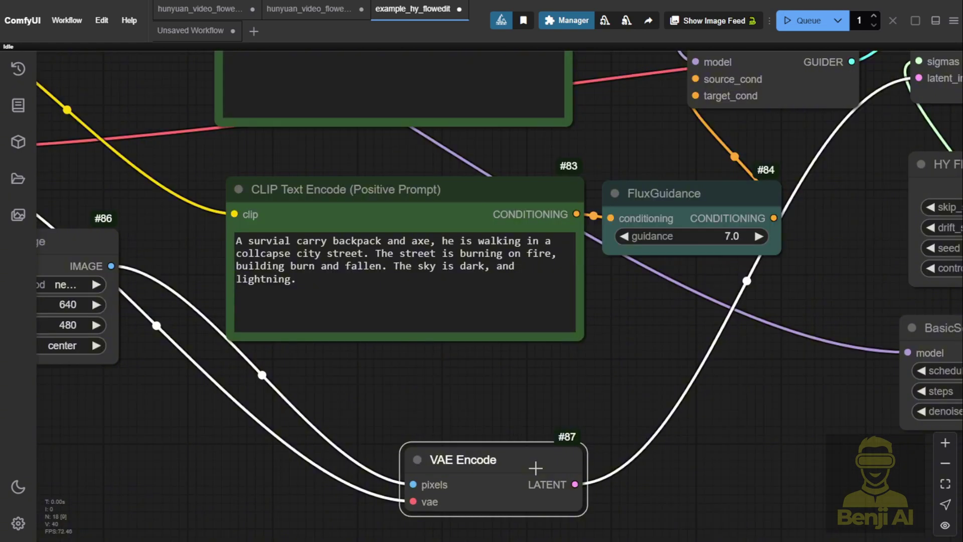
left_click_drag(515, 429, 505, 274)
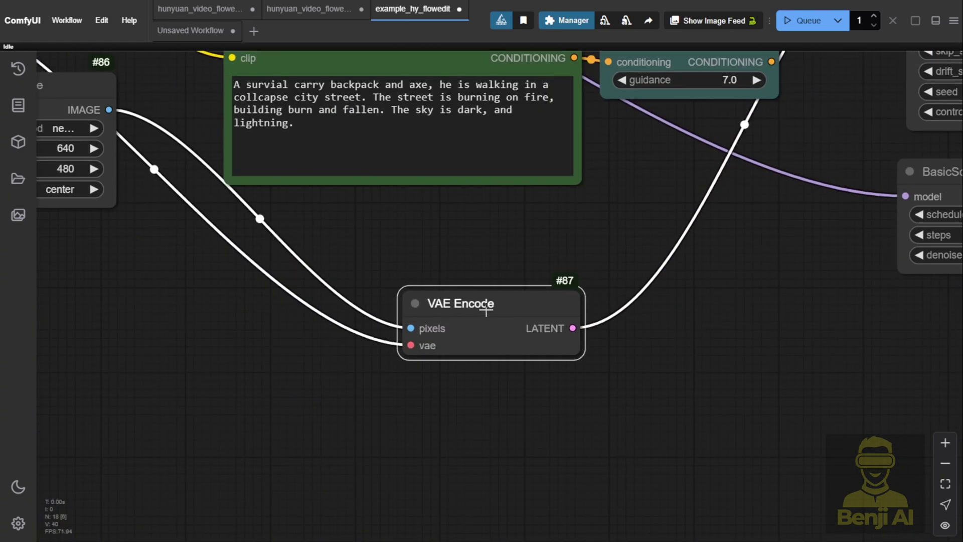
scroll(553, 422, "down", 4)
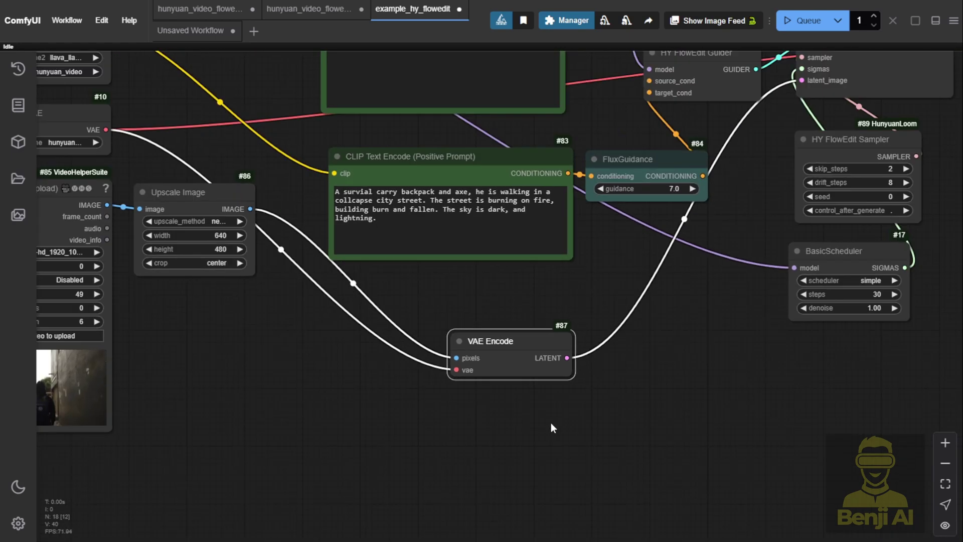
scroll(552, 424, "down", 2)
scroll(421, 481, "up", 1)
left_click_drag(422, 481, 386, 488)
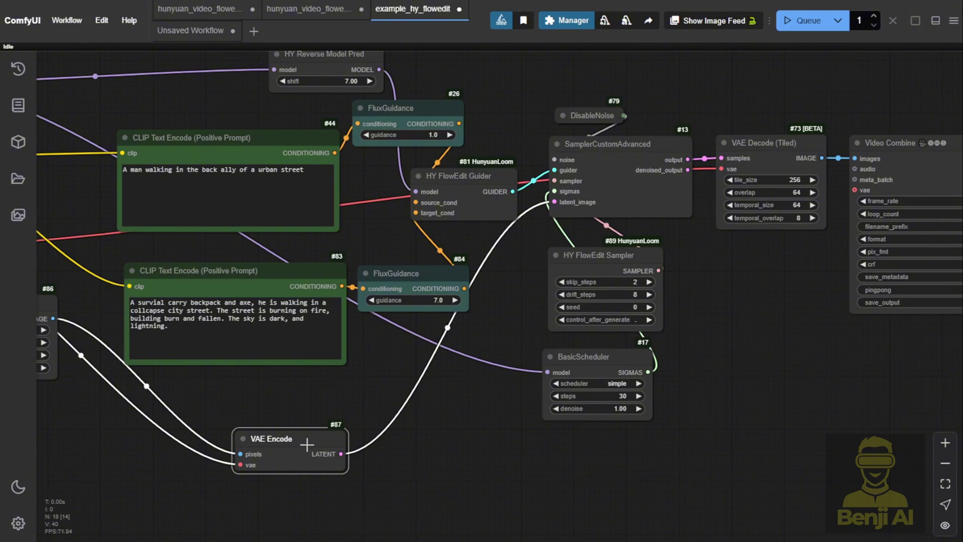
left_click_drag(712, 206, 454, 216)
scroll(456, 214, "up", 2)
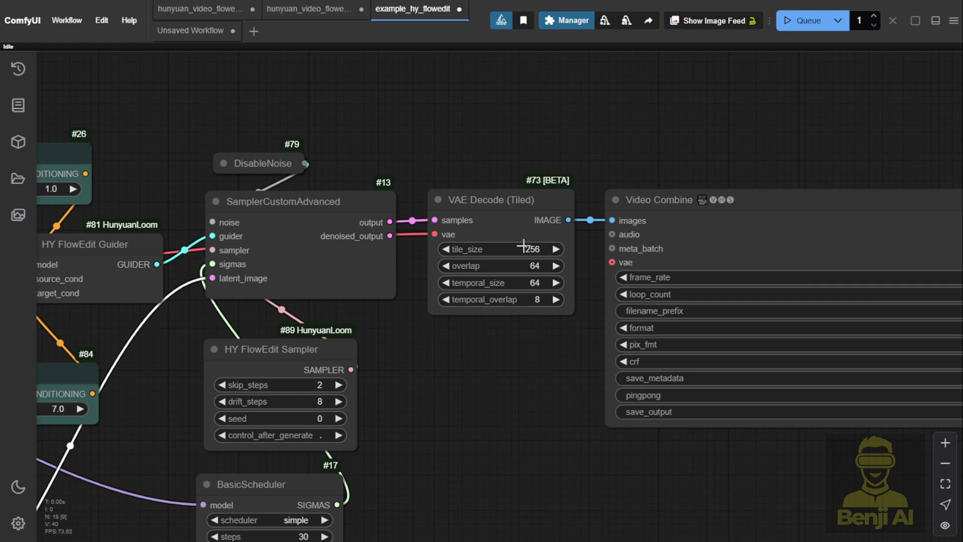
scroll(523, 246, "down", 2)
Move the back-alley prompt node up-left and the burning-city prompt node up-right
left_click_drag(101, 300, 677, 366)
scroll(414, 489, "up", 2)
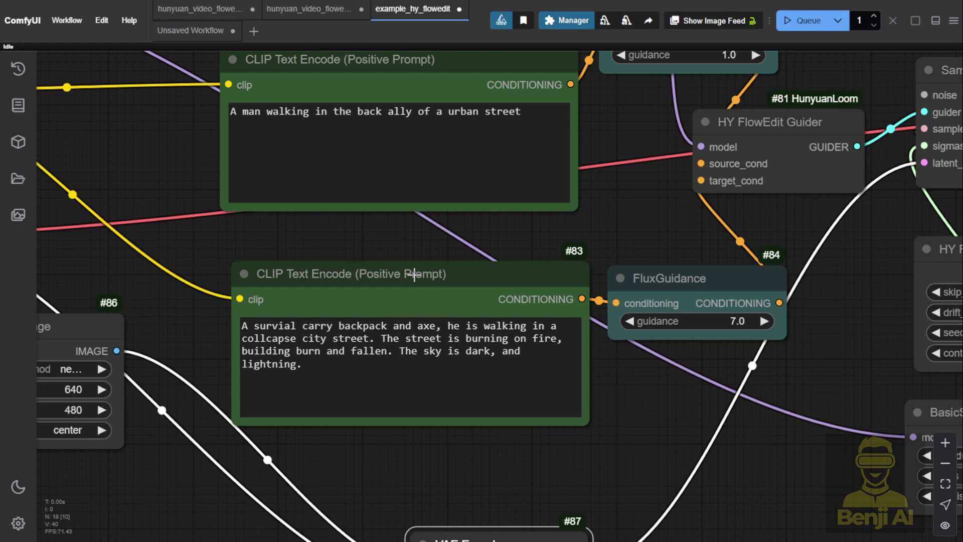
left_click_drag(413, 275, 394, 287)
left_click_drag(401, 75, 368, 59)
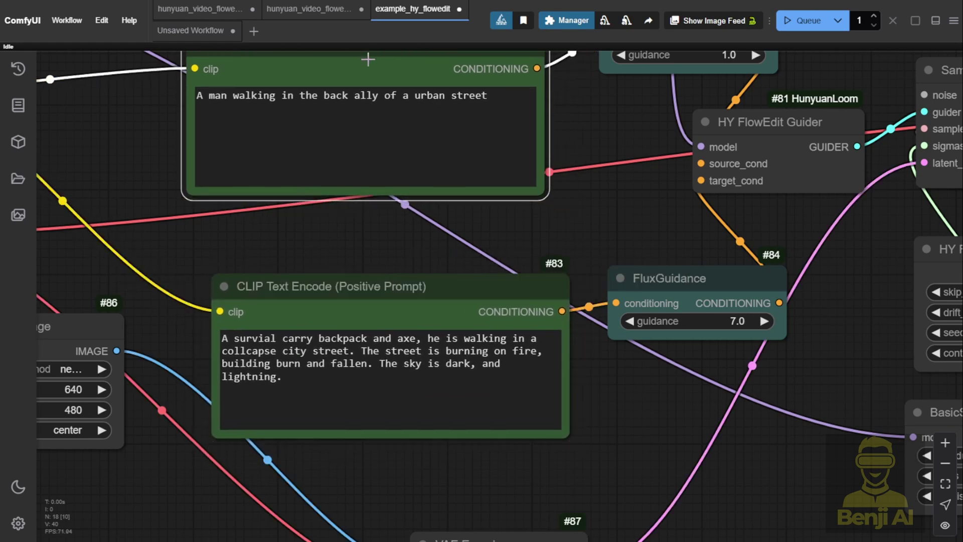
left_click_drag(465, 295, 479, 265)
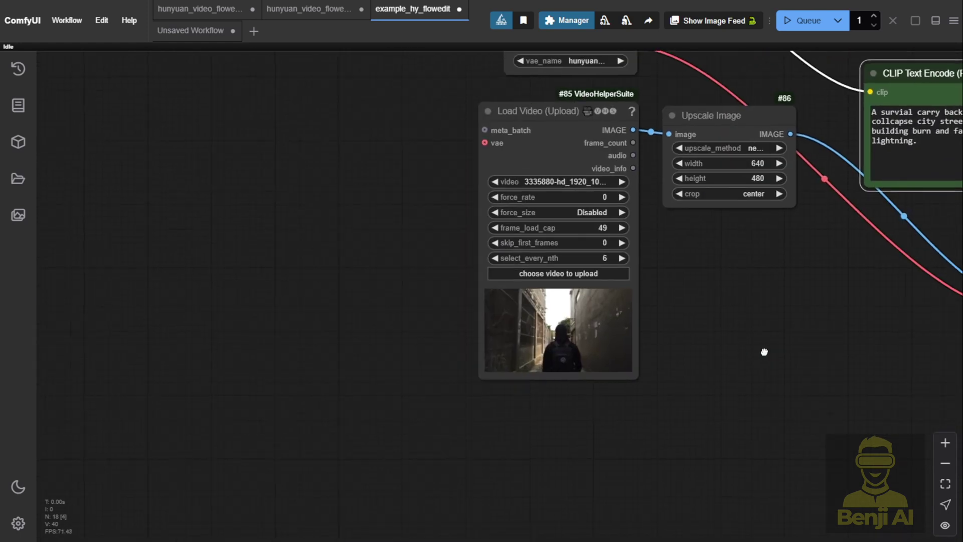
scroll(702, 356, "up", 7)
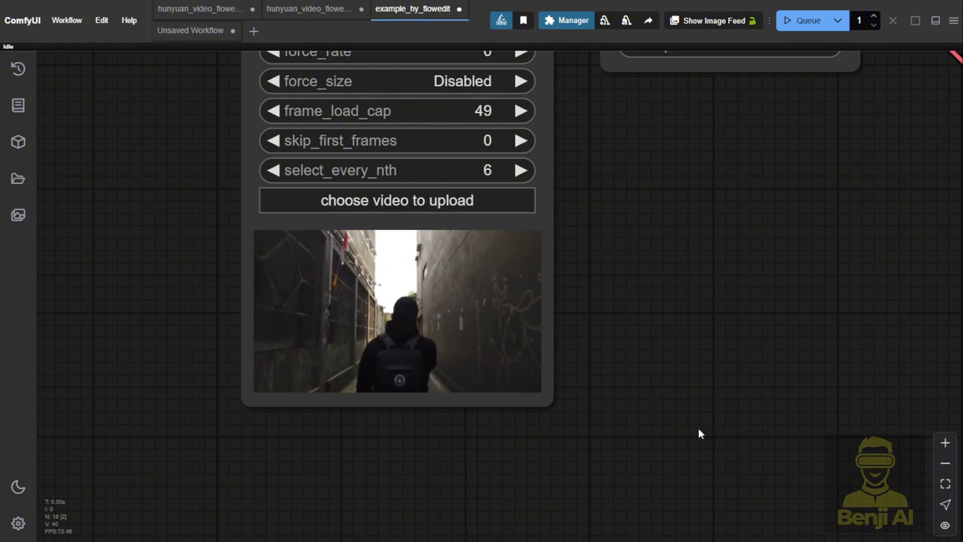
Pan over the Load VAE and Upscale Image nodes and move Load Diffusion Model up
scroll(752, 315, "down", 2)
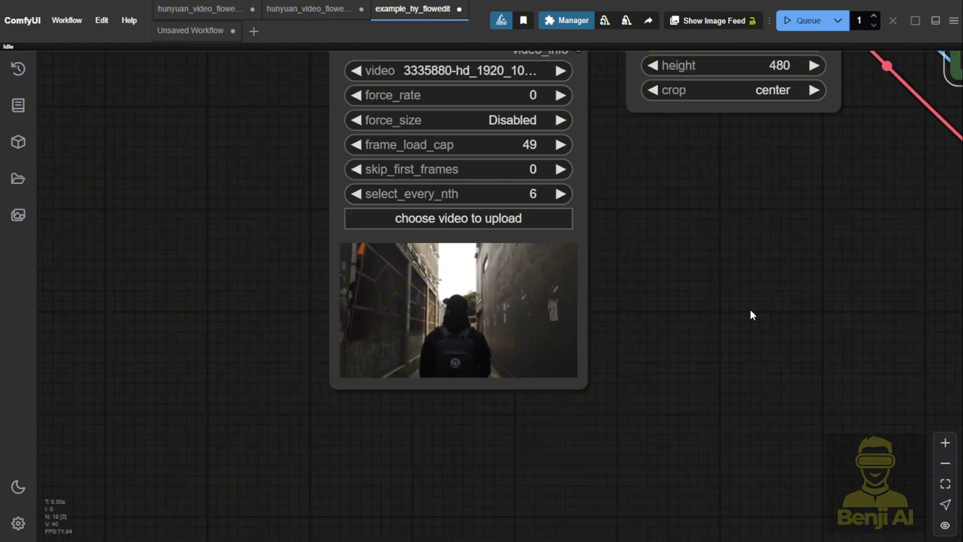
scroll(750, 314, "down", 2)
left_click_drag(750, 314, 510, 504)
scroll(452, 399, "down", 1)
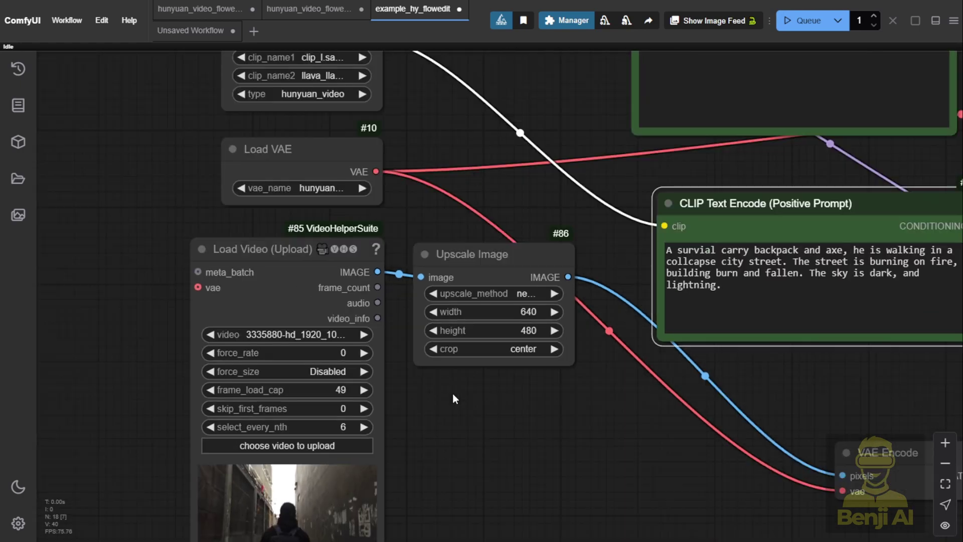
scroll(453, 394, "up", 5)
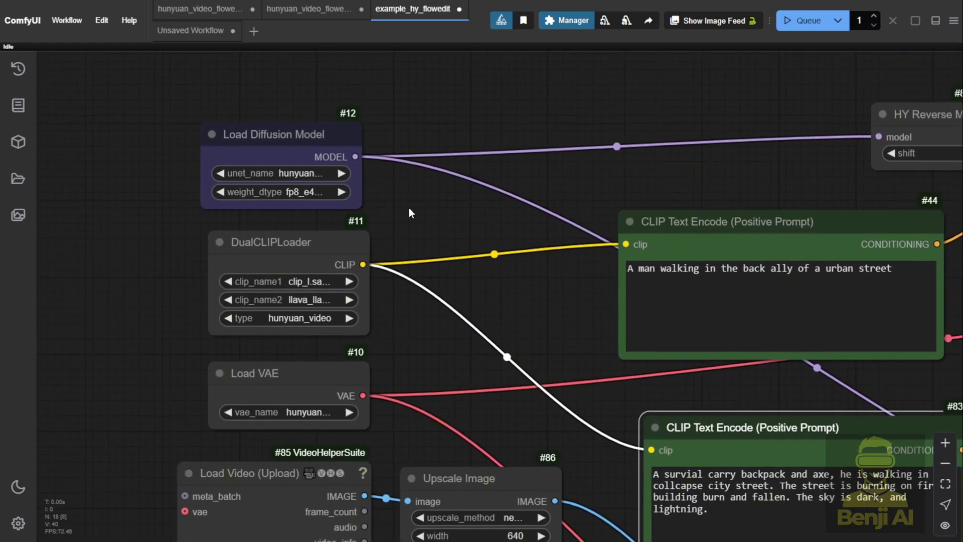
scroll(408, 207, "up", 1)
scroll(408, 208, "left", 1)
left_click_drag(374, 195, 370, 177)
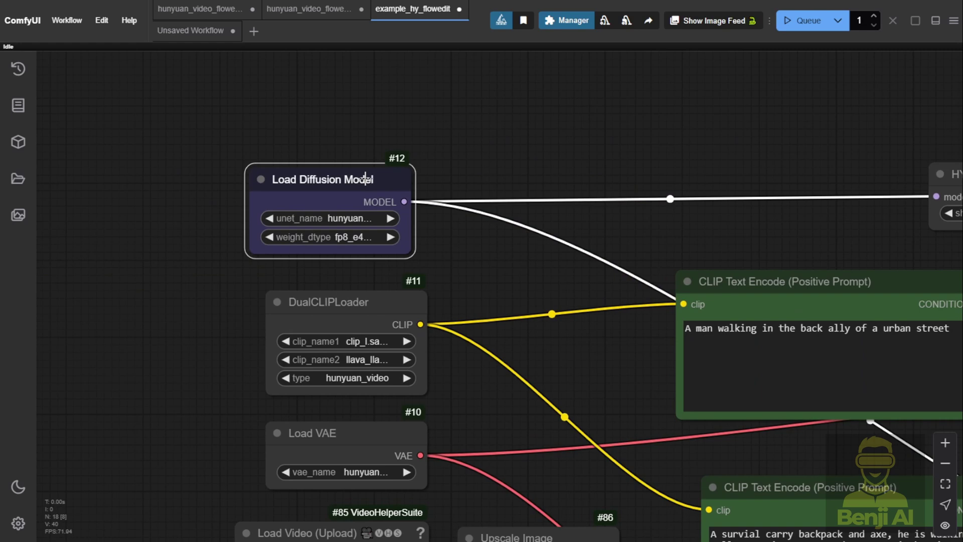
Reselect llava_llama3_fp8_scaled.safetensors as DualCLIPLoader's clip_name2
left_click(255, 352)
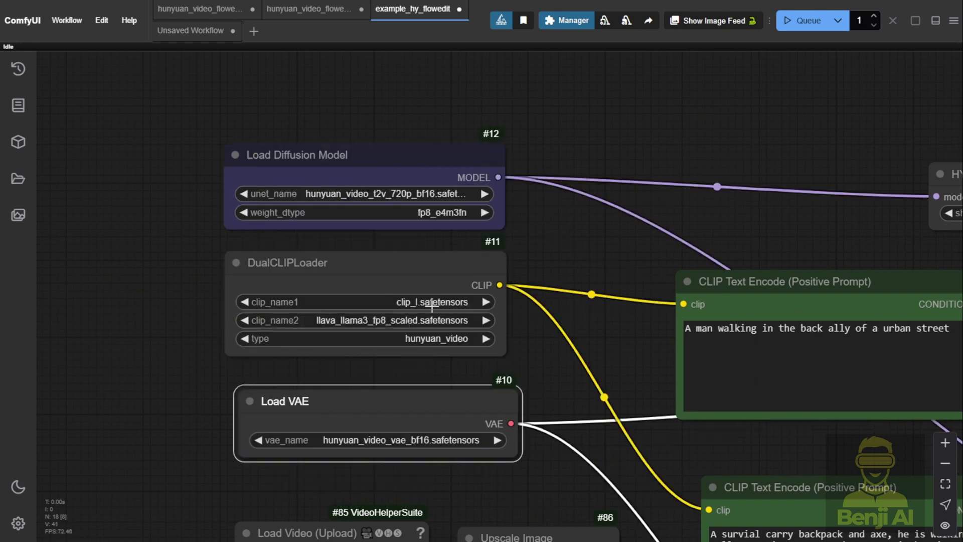
left_click(428, 320)
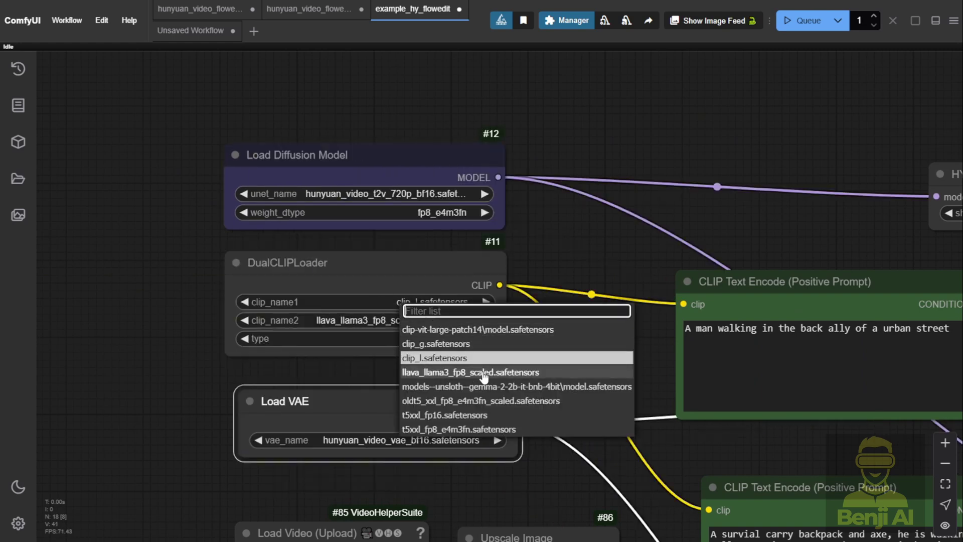
left_click(444, 374)
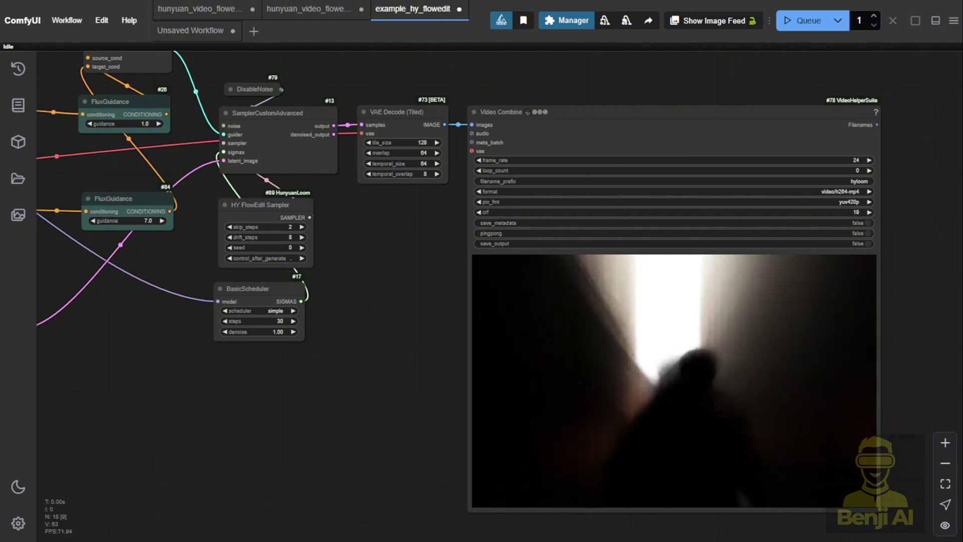
Review the Video Combine output, then select and zoom in on the HY FlowEdit Sampler node
scroll(421, 401, "down", 3)
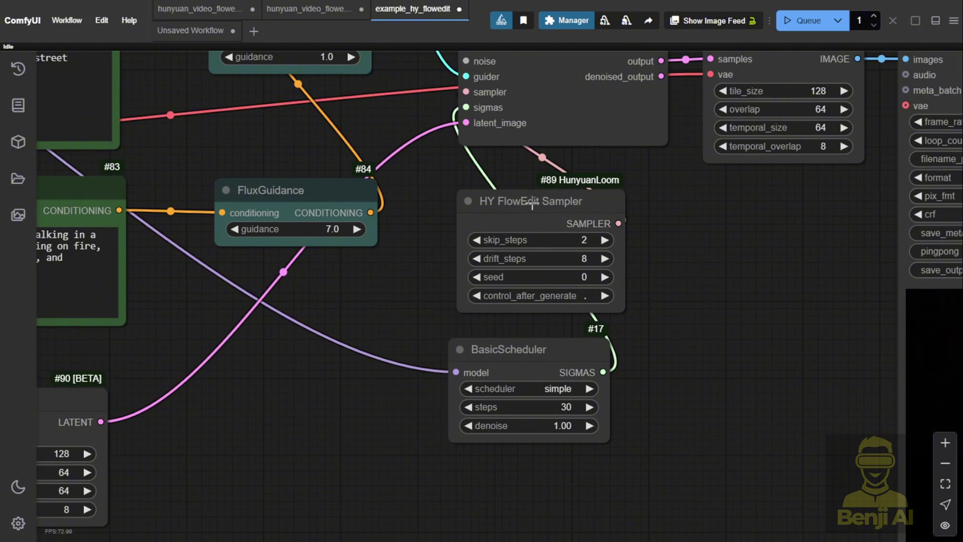
left_click(532, 203)
scroll(545, 226, "up", 3)
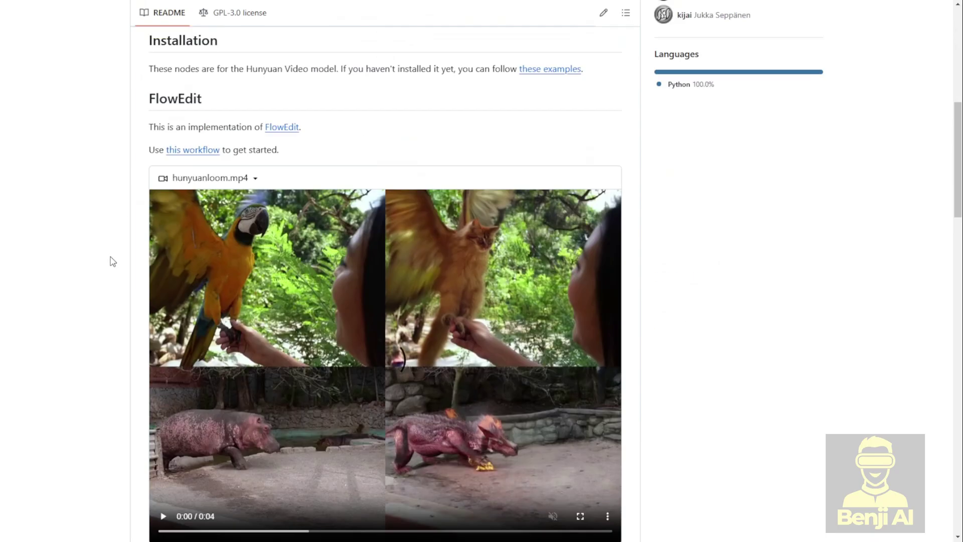
scroll(113, 260, "down", 8)
scroll(113, 261, "up", 2)
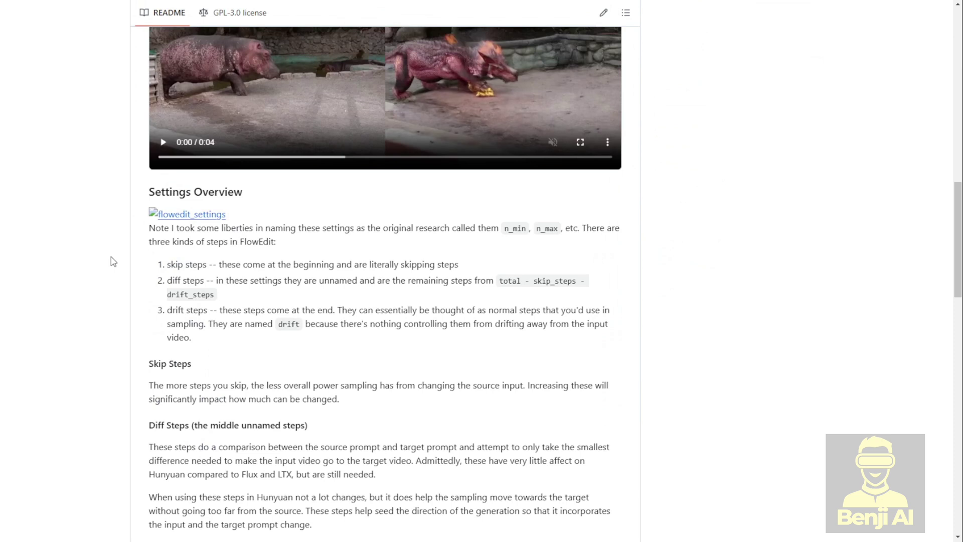
scroll(113, 261, "up", 1)
left_click_drag(152, 211, 260, 383)
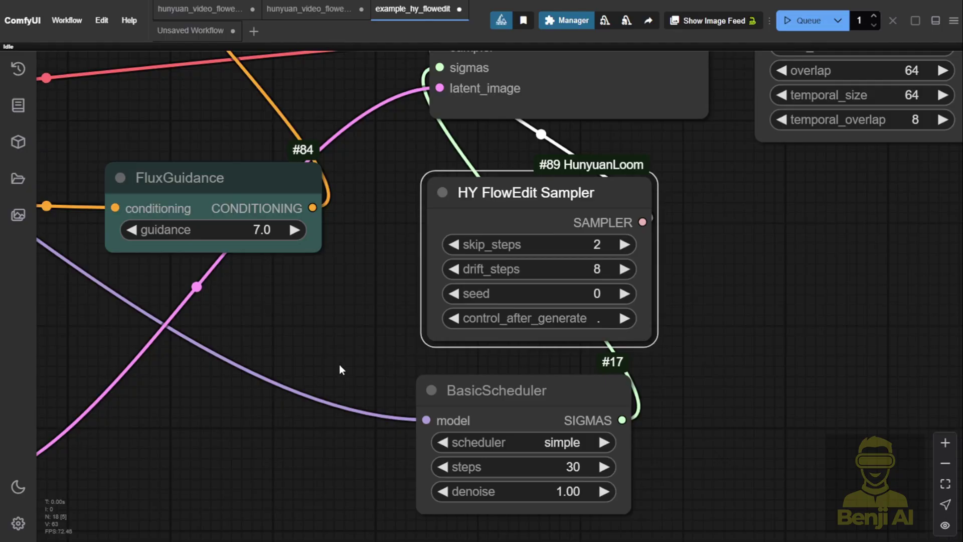
Pan around the canvas to inspect the output video preview and bring FluxGuidance beside the sampler
scroll(346, 370, "down", 3)
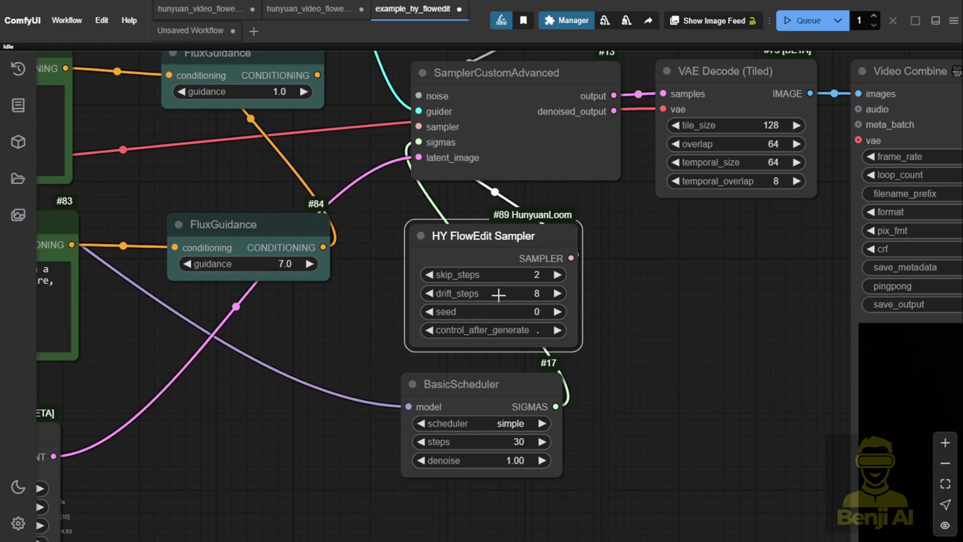
scroll(526, 279, "up", 3)
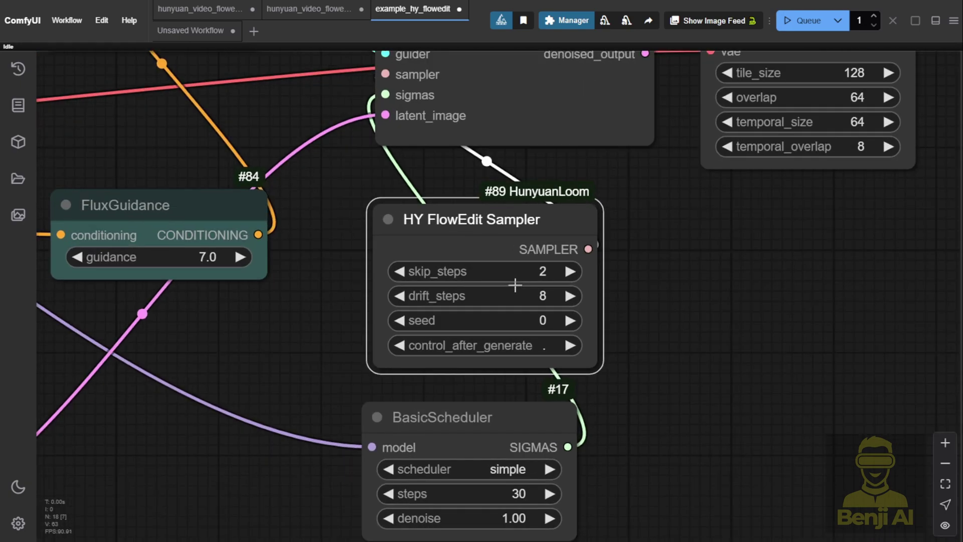
scroll(660, 314, "down", 5)
left_click_drag(503, 279, 545, 327)
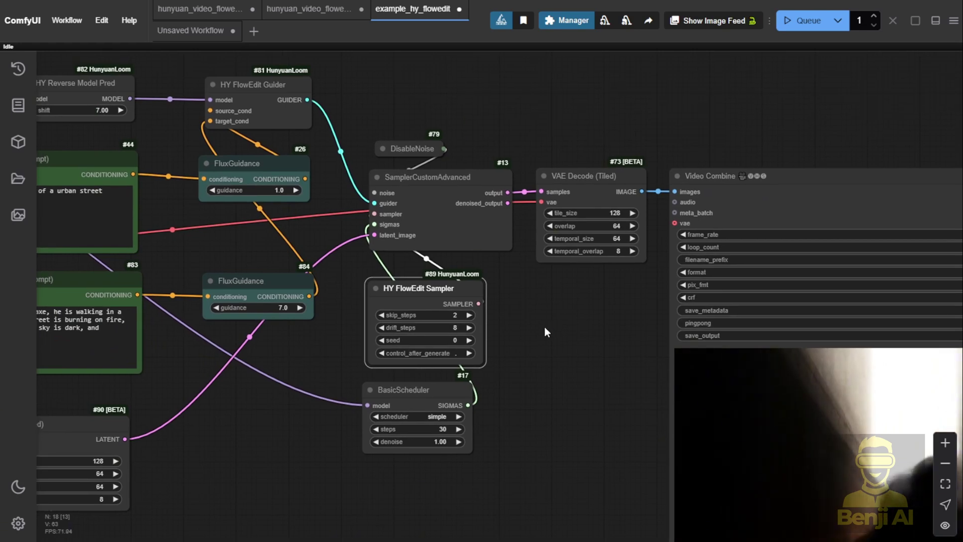
scroll(541, 330, "up", 1)
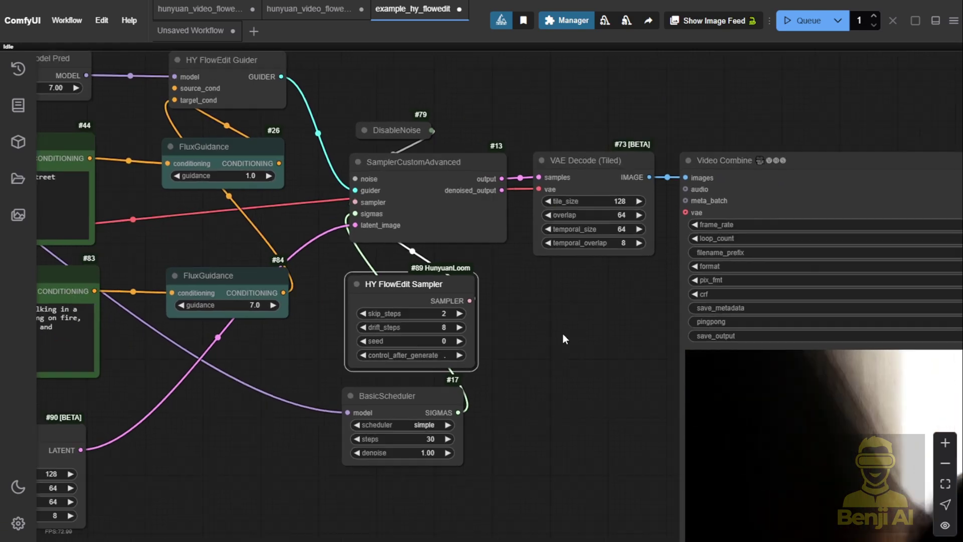
left_click_drag(562, 333, 313, 207)
scroll(290, 200, "down", 1)
scroll(176, 232, "up", 5)
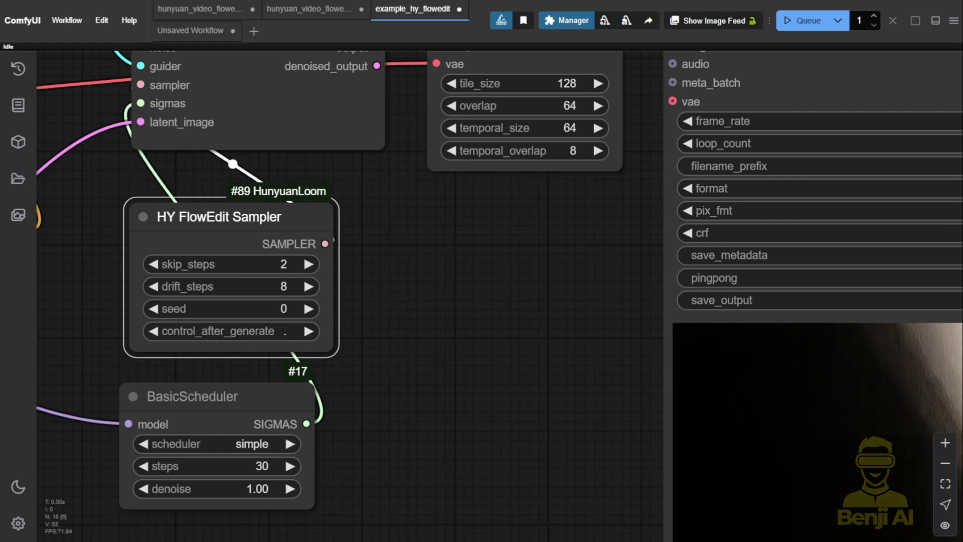
left_click_drag(248, 286, 467, 248)
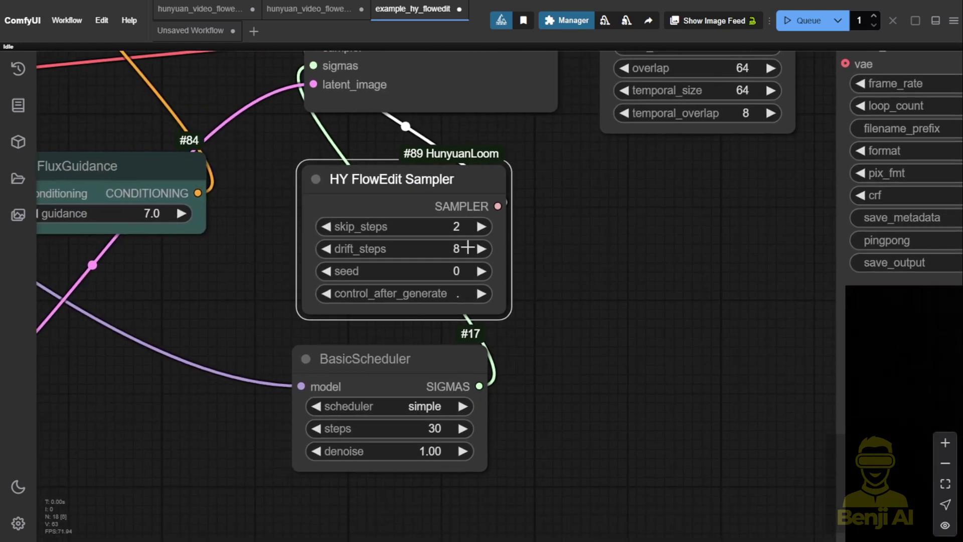
Set the HY FlowEdit Sampler's drift_steps to 30 and skip_steps to 0
left_click(453, 248)
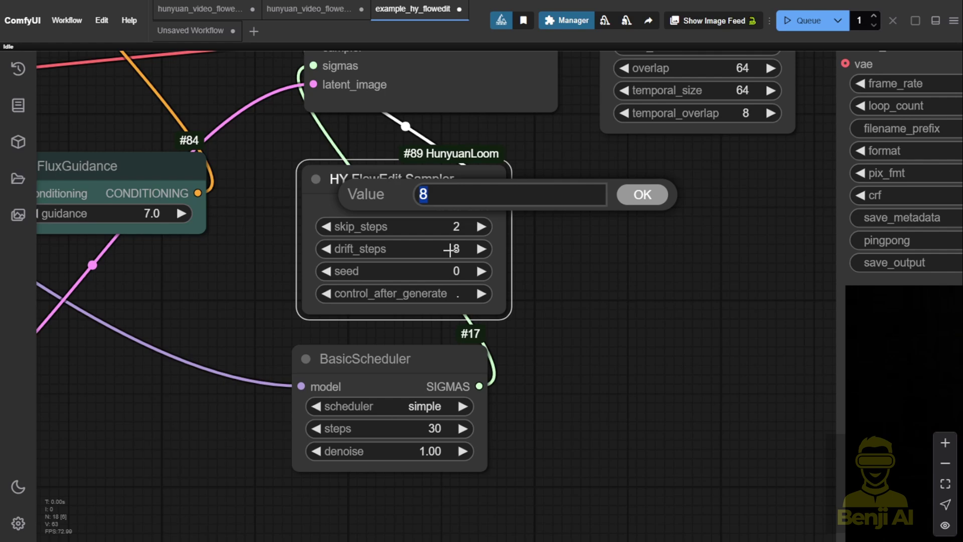
type("30")
key("Return")
scroll(401, 184, "up", 7)
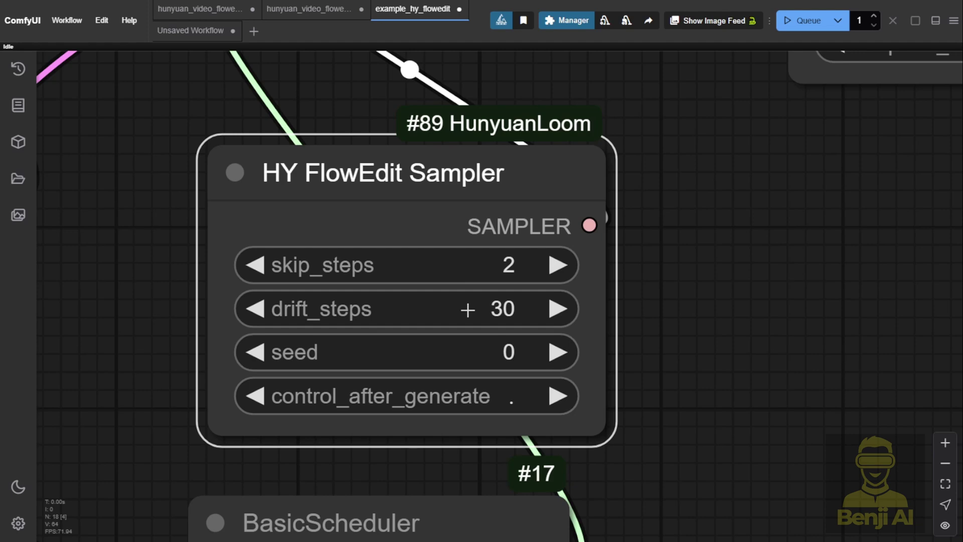
left_click(483, 263)
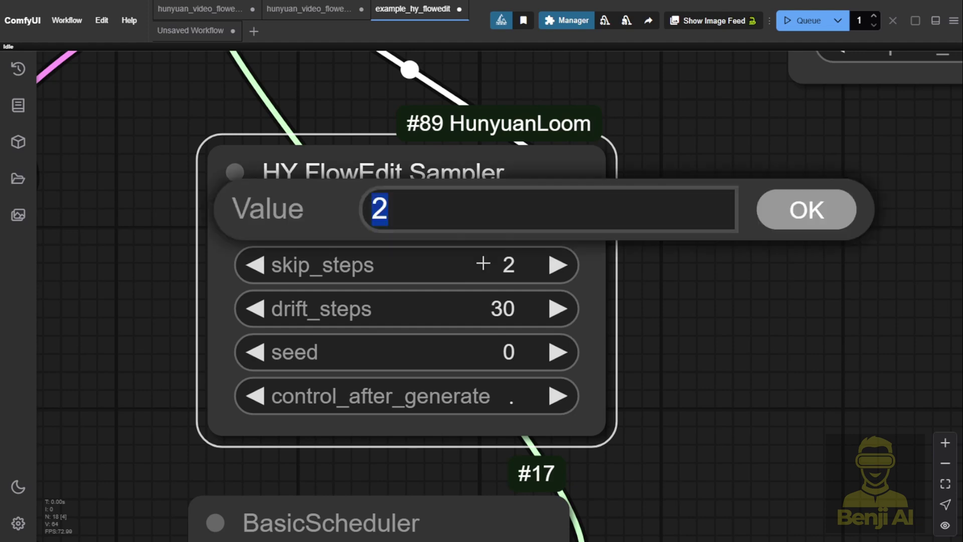
type("0")
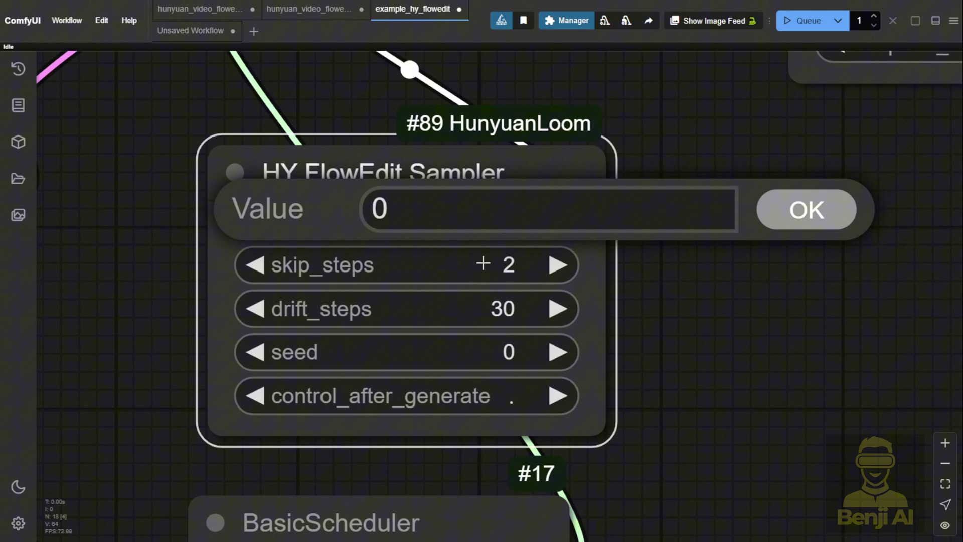
key("Escape")
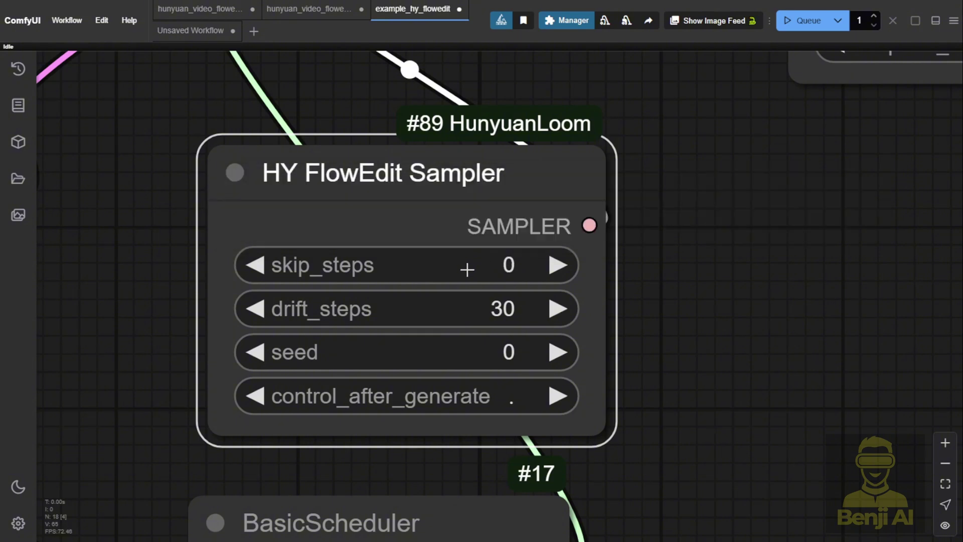
scroll(479, 317, "down", 10)
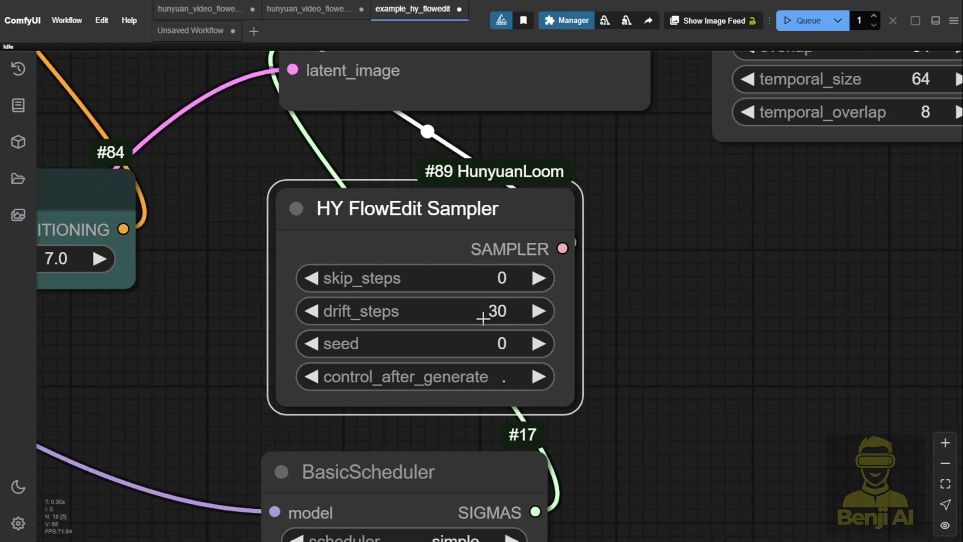
left_click_drag(625, 326, 266, 199)
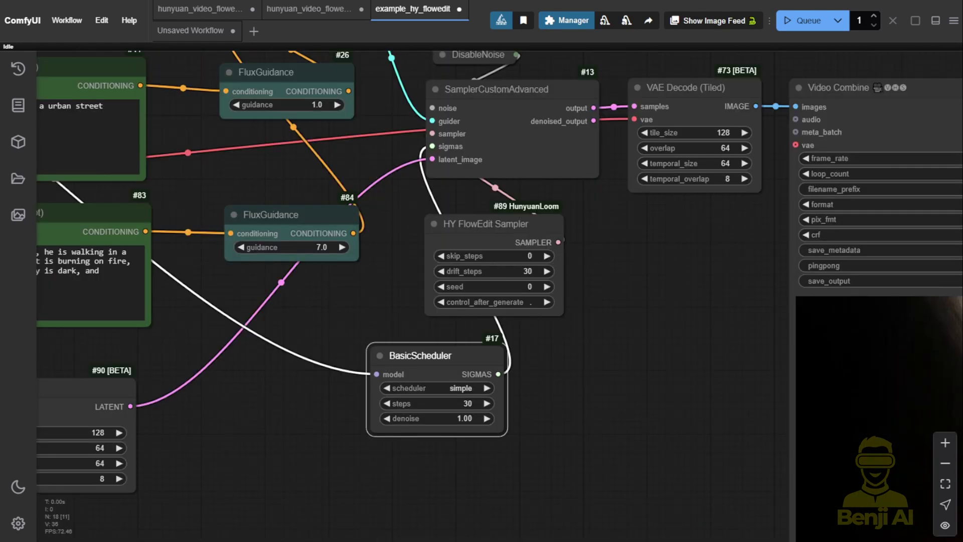
Shift the BasicScheduler node right and enter 0.8 as its denoise value, replacing 1.00
scroll(484, 447, "up", 3)
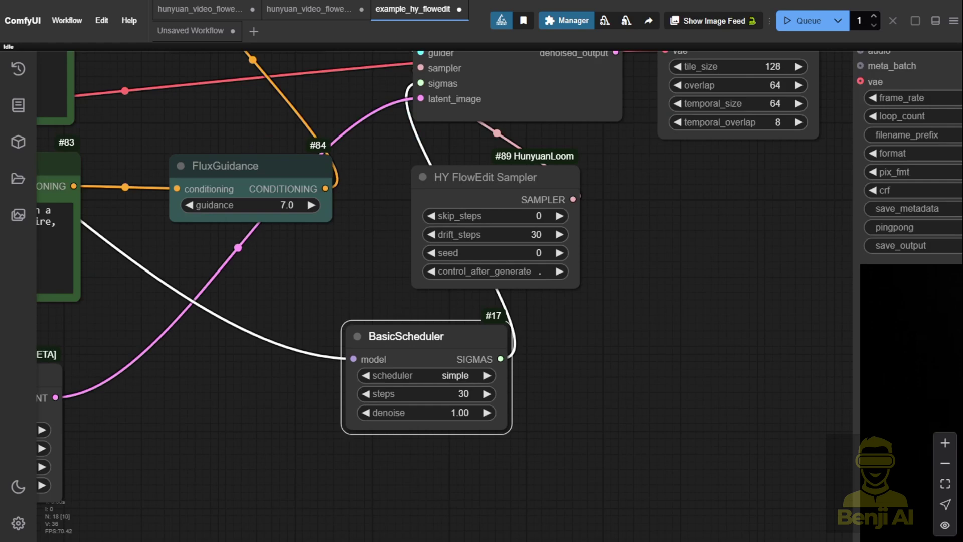
left_click_drag(459, 335, 520, 324)
scroll(483, 468, "up", 4)
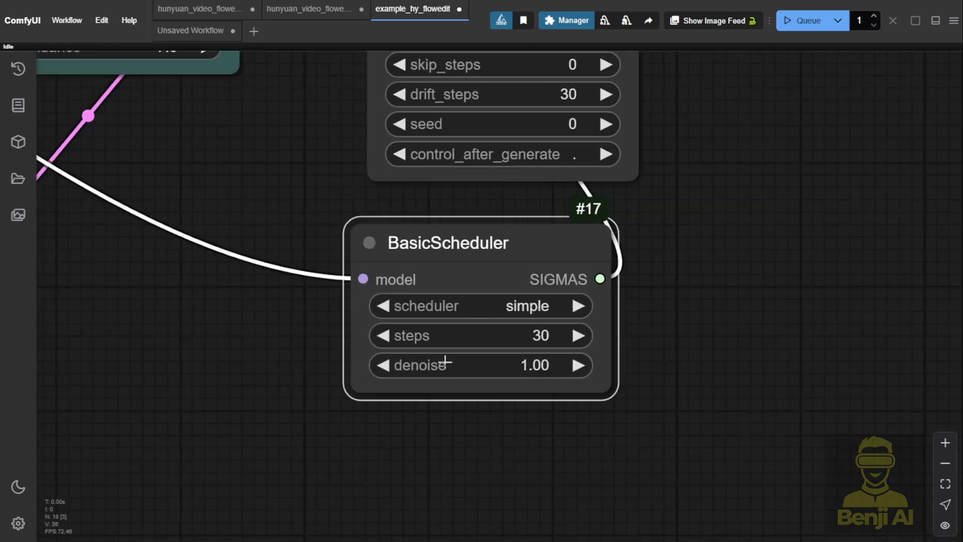
left_click(512, 366)
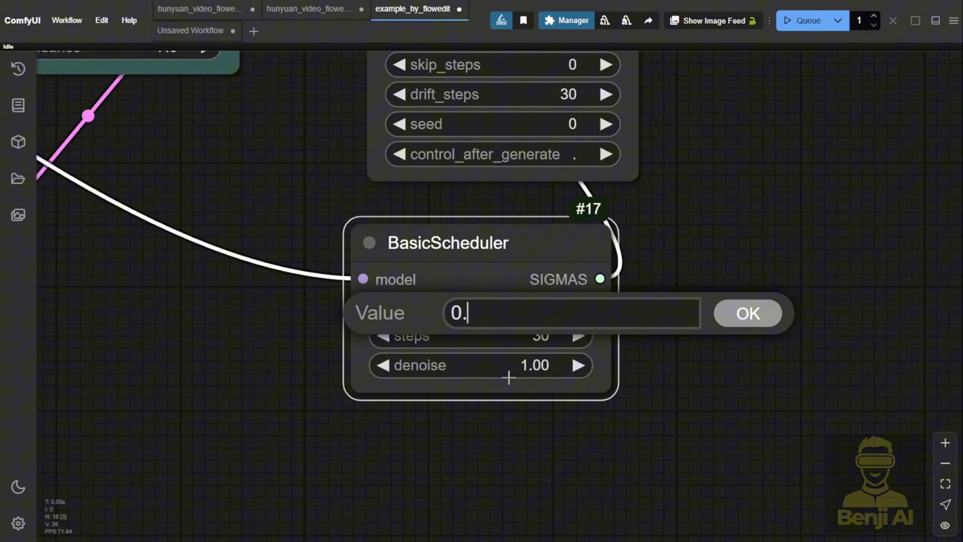
type("0.8")
key("Return")
scroll(293, 462, "down", 5)
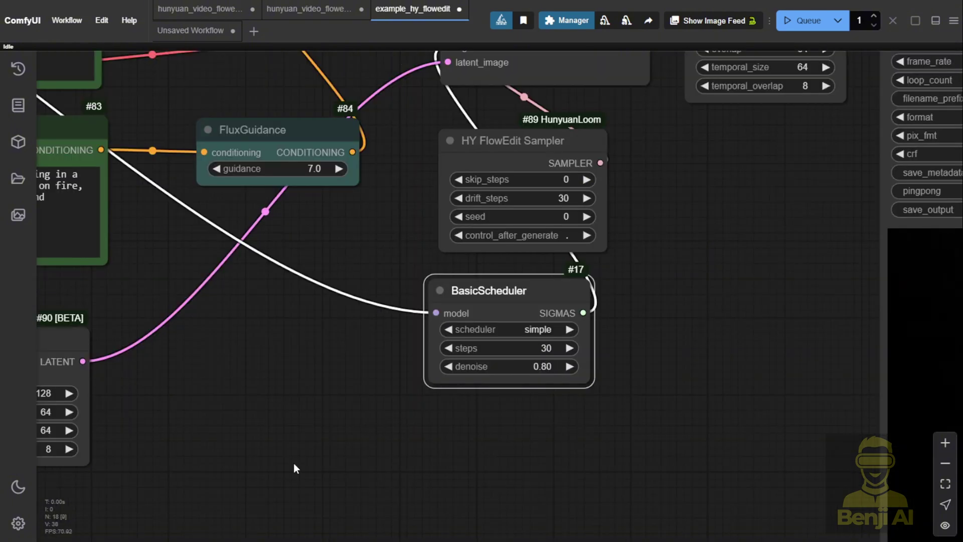
scroll(293, 460, "down", 2)
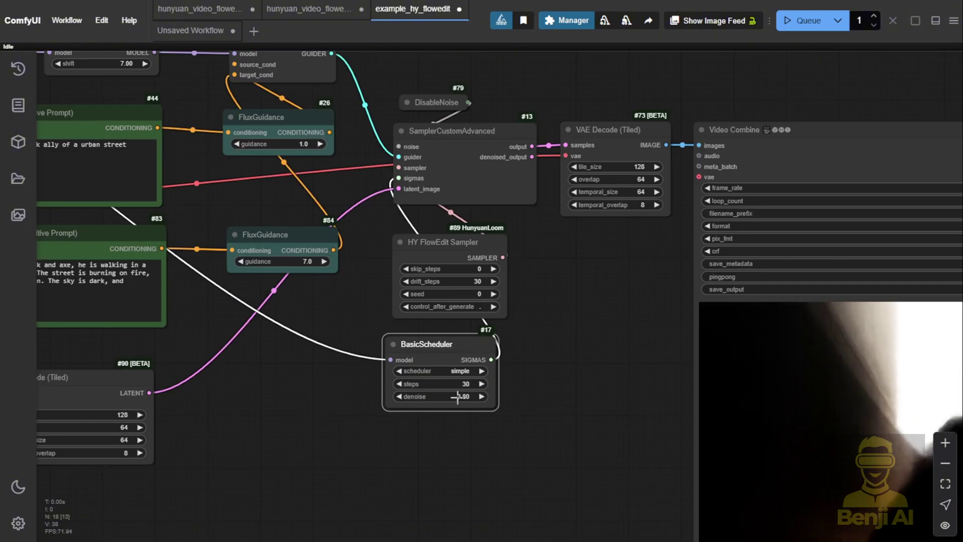
scroll(422, 459, "down", 1)
left_click_drag(422, 459, 271, 364)
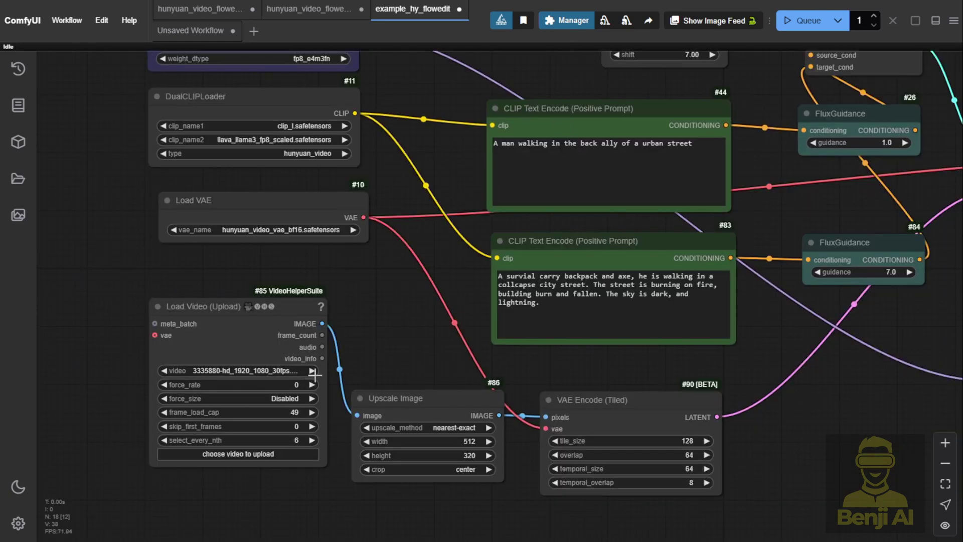
Queue the FlowEdit workflow to render the axe-carrying survivor in the burning street
scroll(301, 371, "up", 4)
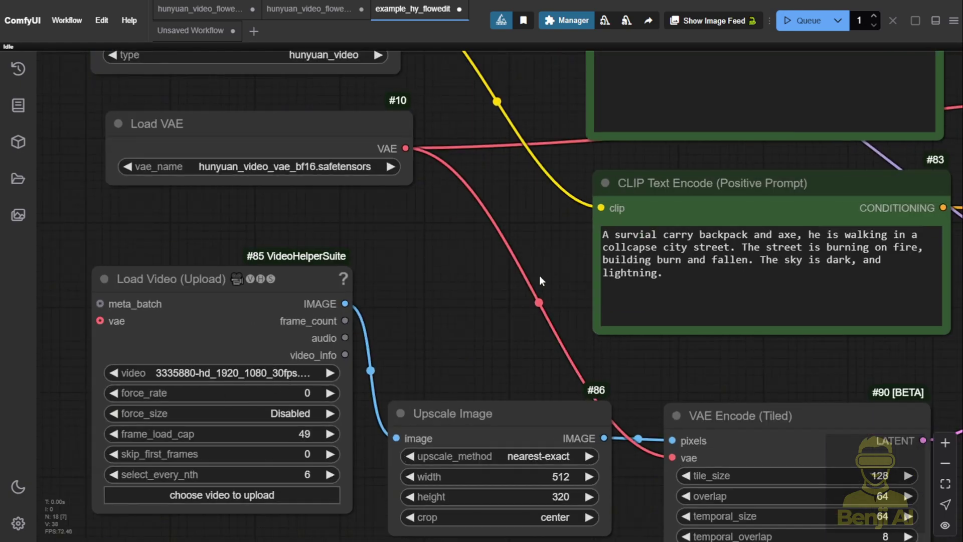
scroll(539, 276, "down", 4)
left_click(801, 20)
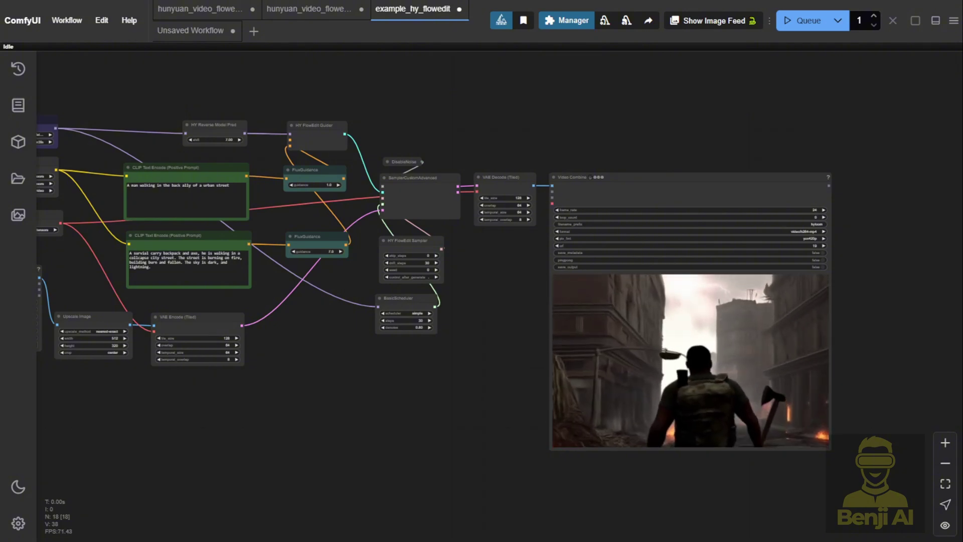
Move the Load Video node below Upscale Image, enlarge it, and line the result video up beside it
left_click_drag(433, 399, 266, 370)
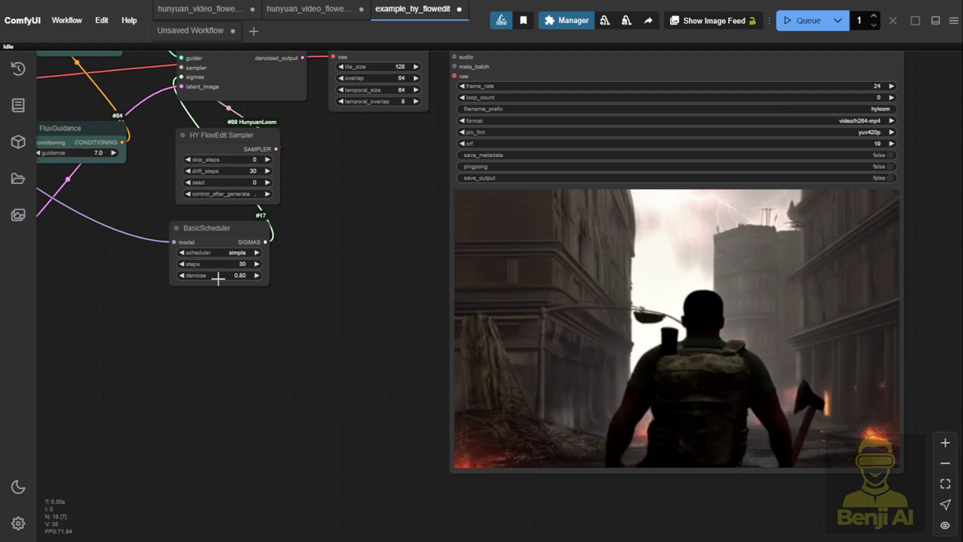
scroll(302, 335, "down", 2)
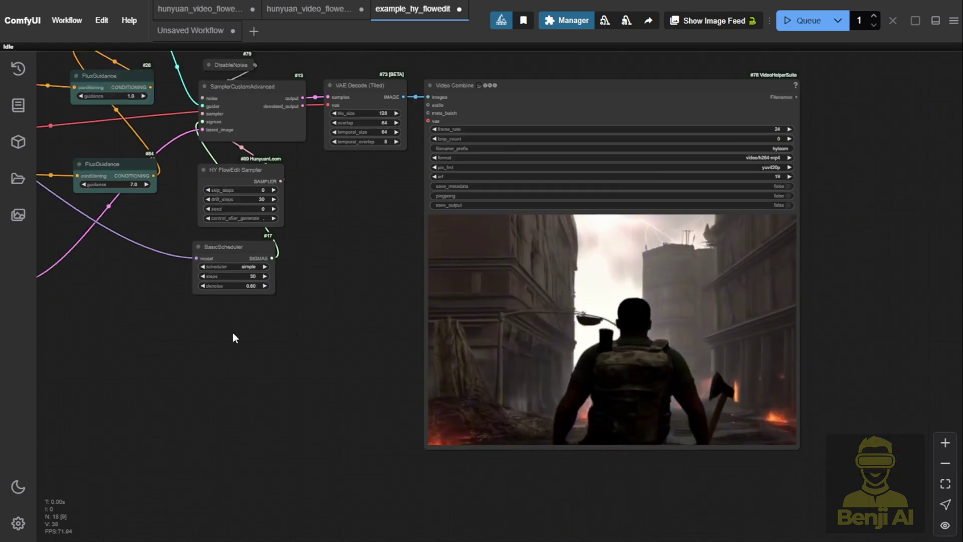
scroll(233, 332, "down", 2)
left_click_drag(441, 161, 690, 244)
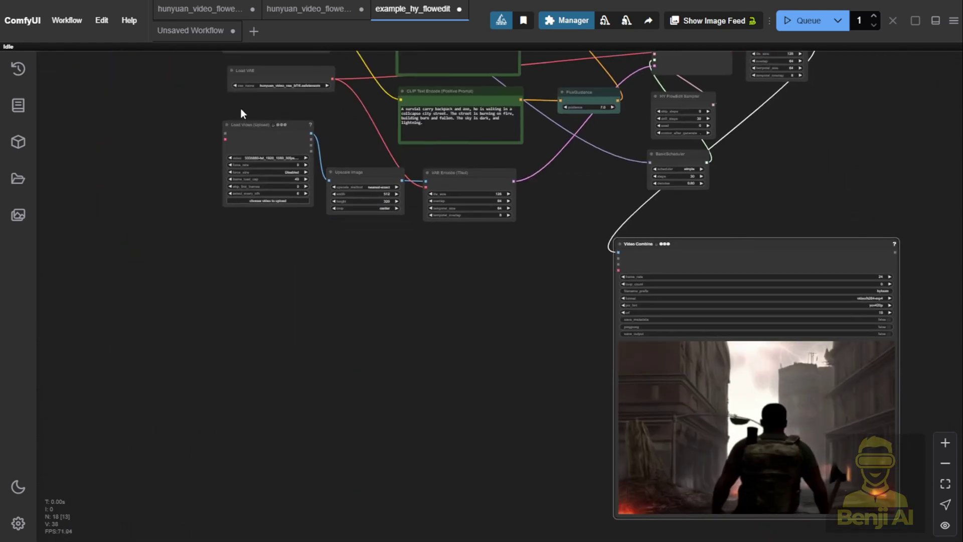
scroll(273, 144, "up", 3)
left_click_drag(463, 150, 462, 394)
left_click_drag(216, 348, 601, 351)
left_click_drag(637, 536, 562, 469)
left_click_drag(440, 161, 313, 195)
left_click_drag(596, 146, 587, 93)
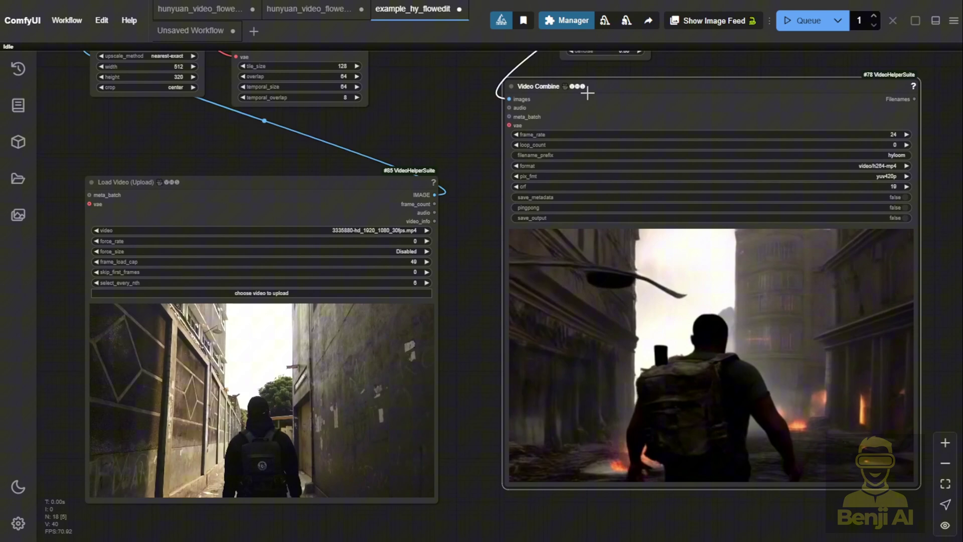
scroll(477, 471, "down", 1)
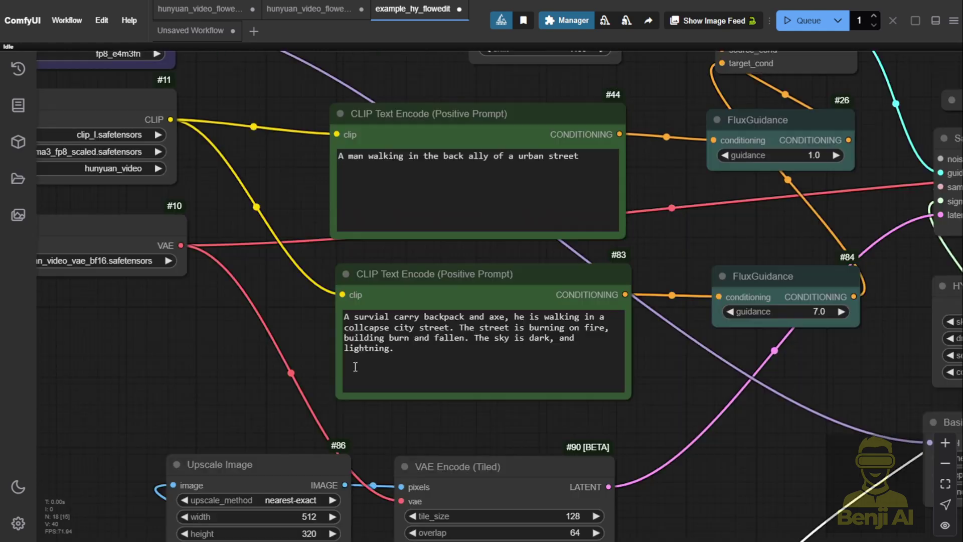
left_click(428, 284)
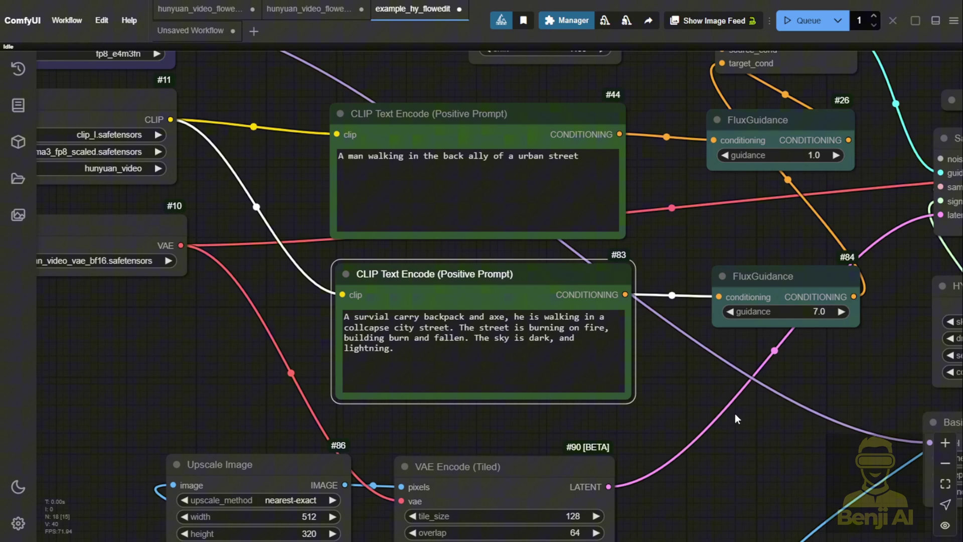
left_click_drag(735, 415, 550, 467)
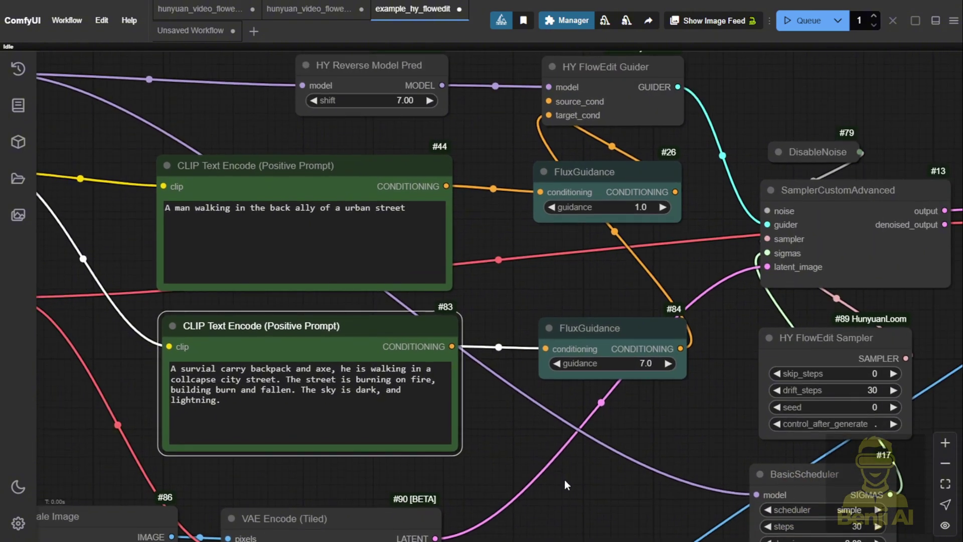
scroll(576, 461, "down", 3)
left_click_drag(601, 449, 572, 329)
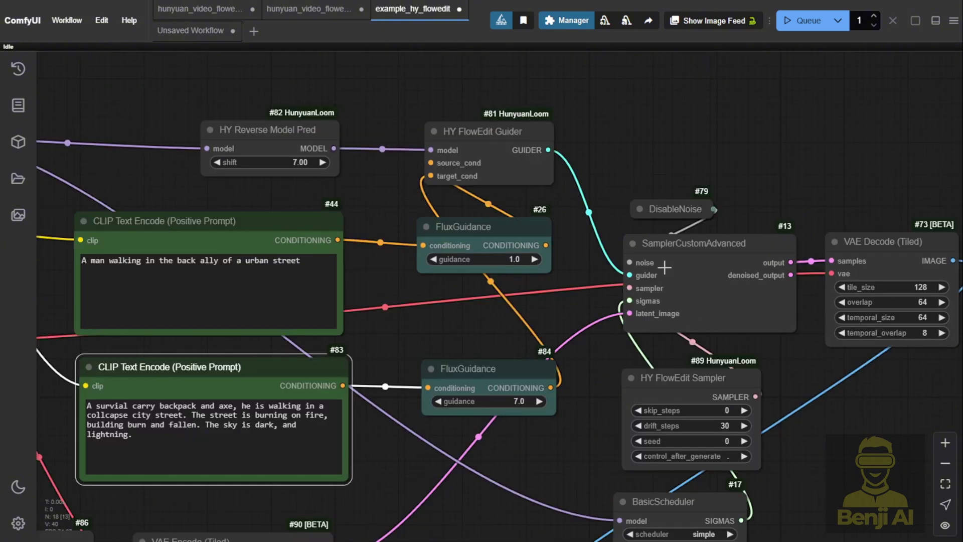
scroll(216, 168, "down", 5)
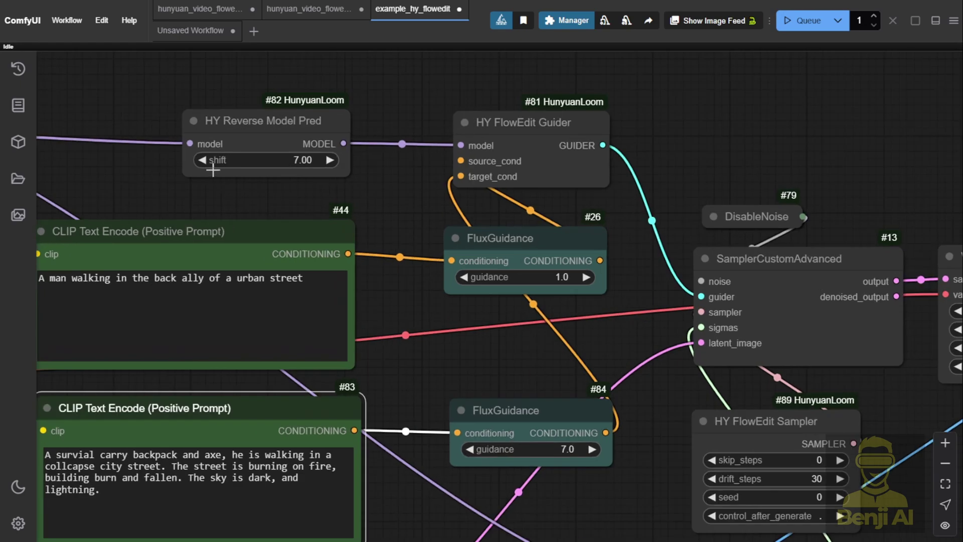
left_click_drag(499, 284, 498, 354)
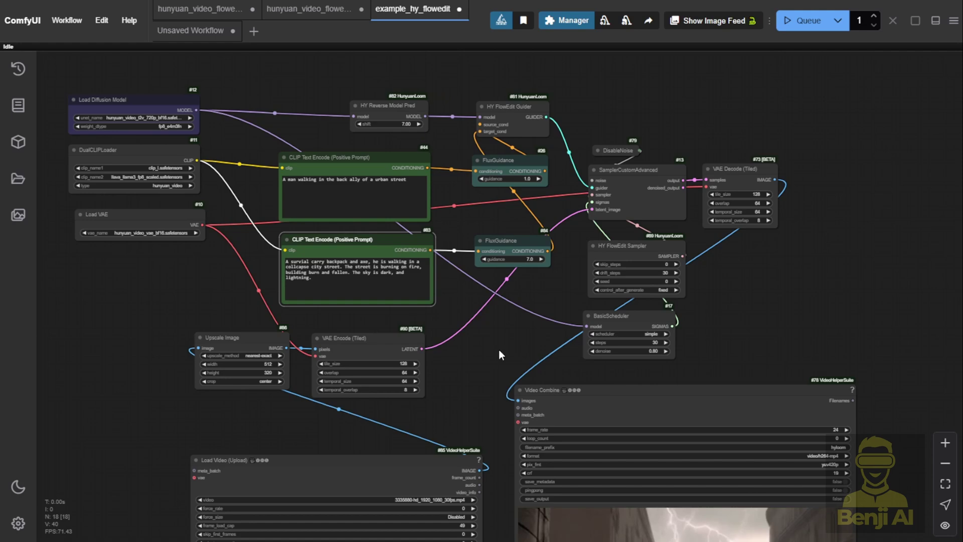
left_click_drag(498, 352, 495, 96)
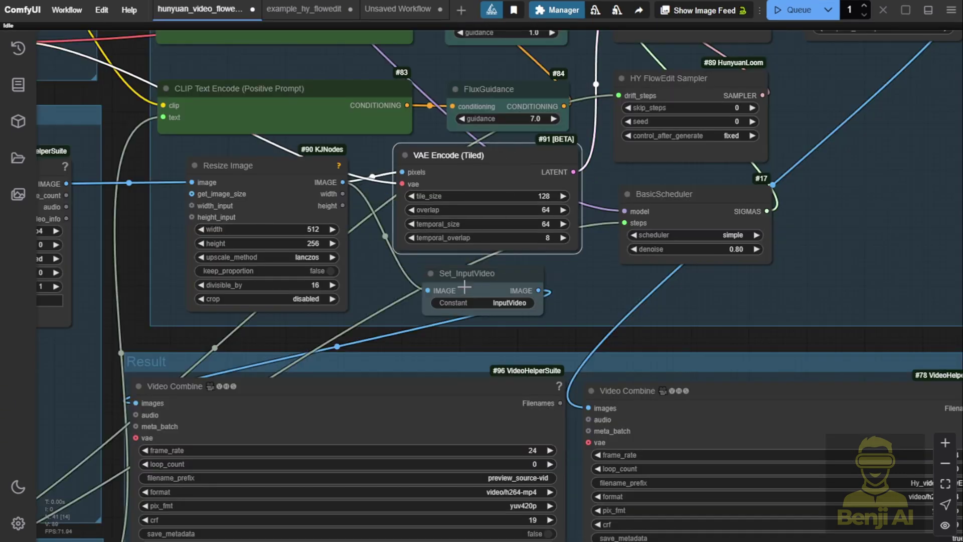
Nudge Set_InputVideo left and pan to the Setting group's Length 200 and 30 steps values
left_click_drag(472, 290, 434, 178)
scroll(421, 311, "down", 3)
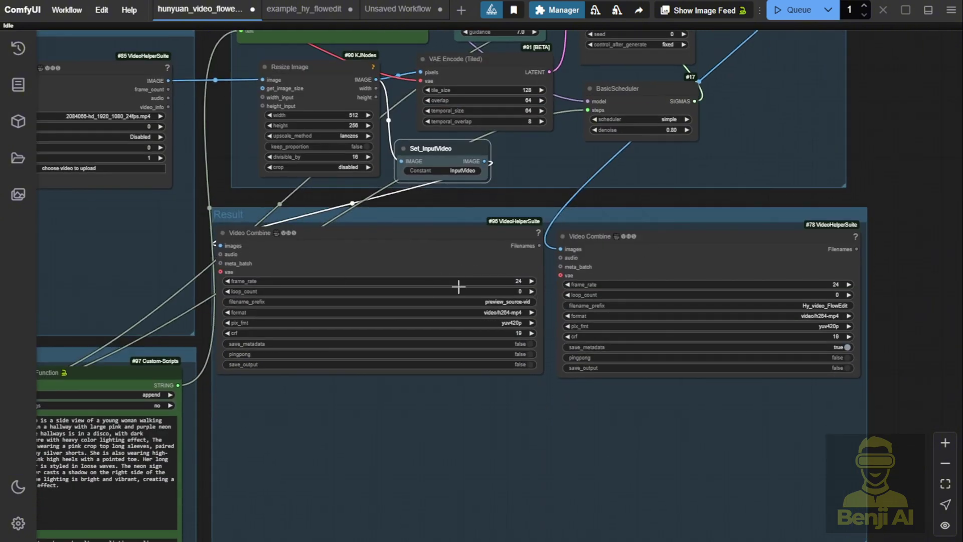
left_click_drag(135, 279, 601, 126)
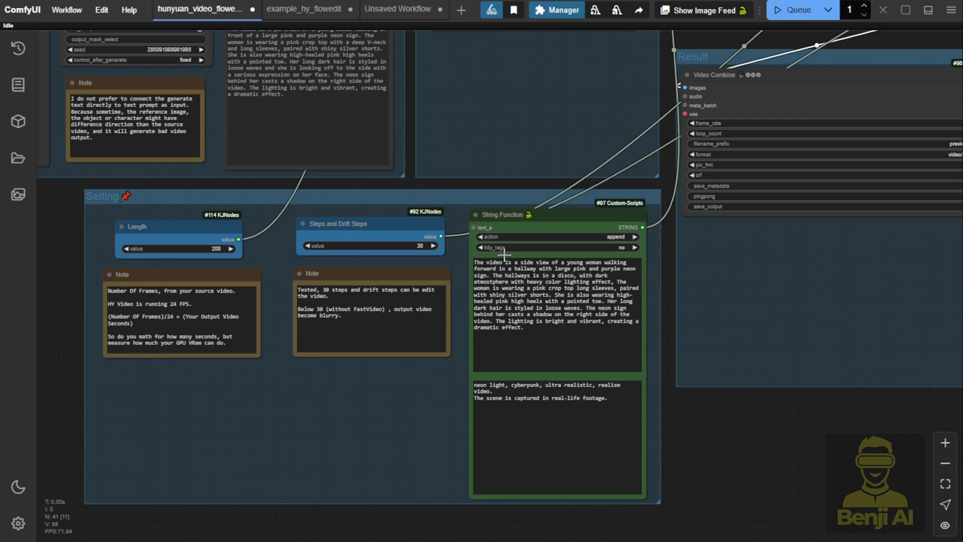
scroll(262, 298, "up", 2)
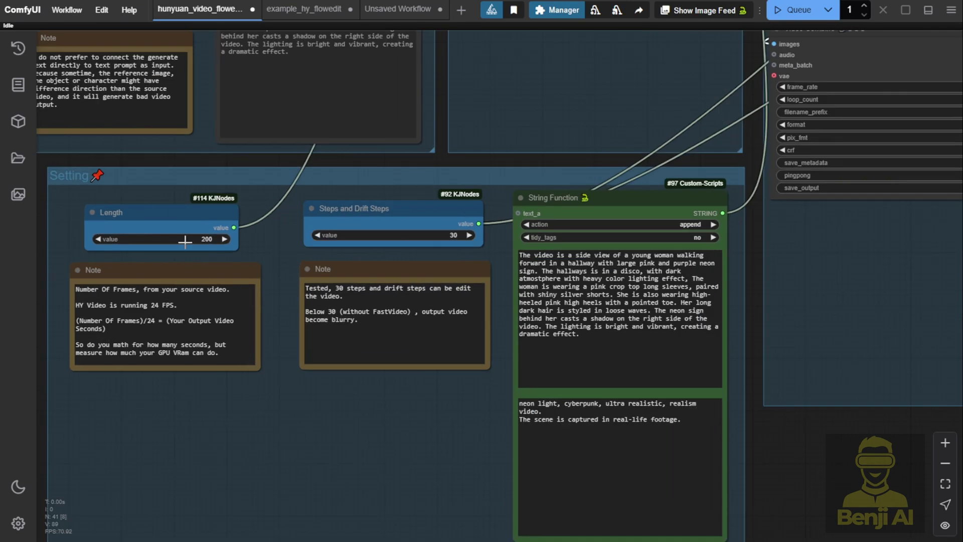
scroll(255, 262, "up", 2)
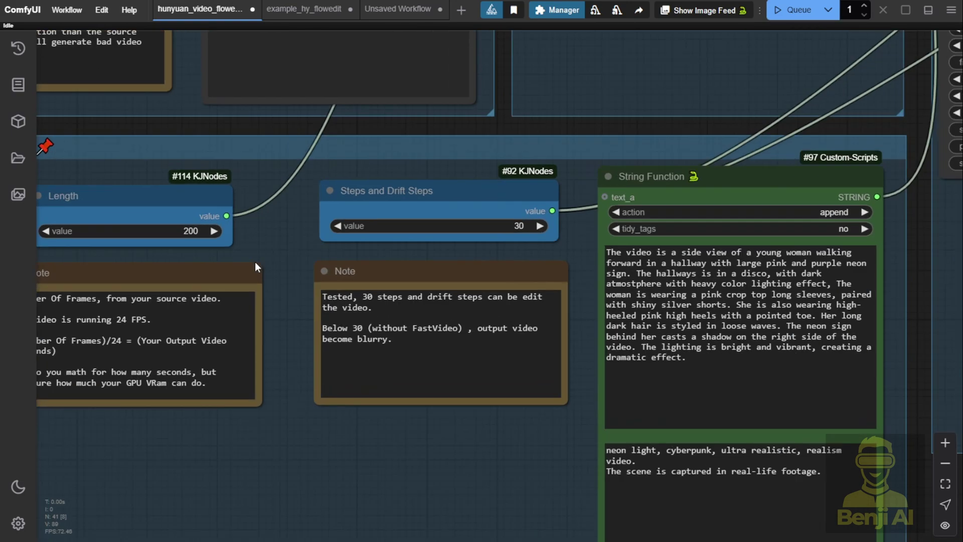
left_click_drag(255, 261, 428, 318)
scroll(428, 318, "up", 1)
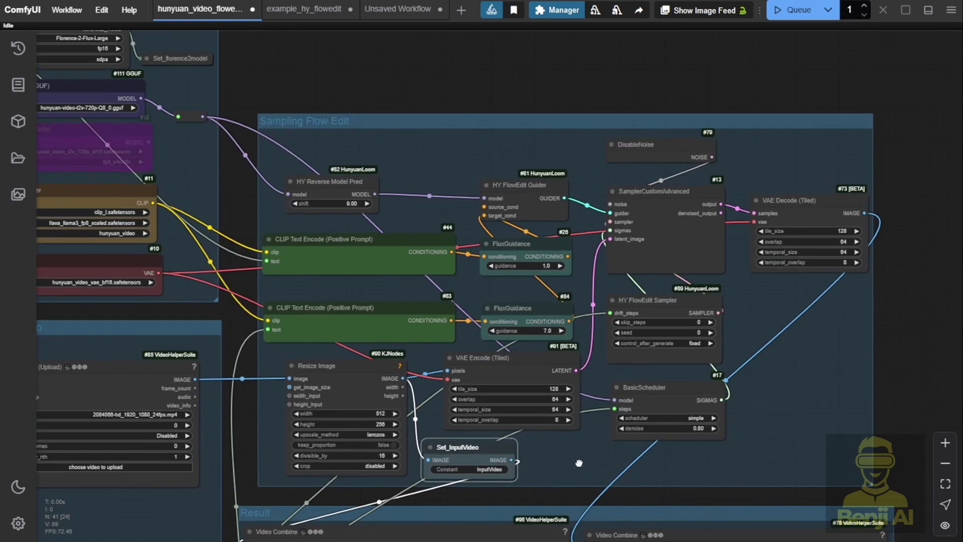
scroll(548, 322, "up", 5)
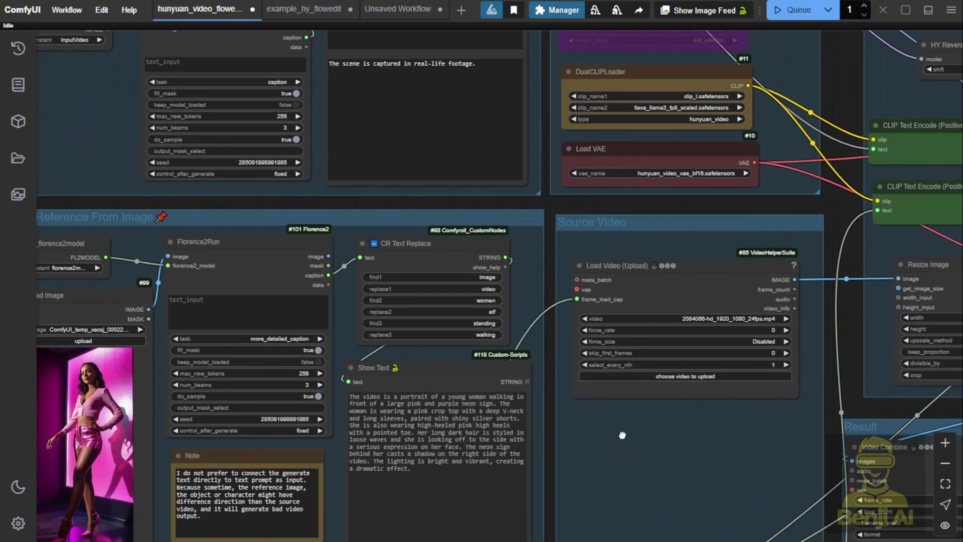
Pan past the Source Video and Style Reference groups to the Result group's two video nodes
left_click_drag(622, 441, 576, 428)
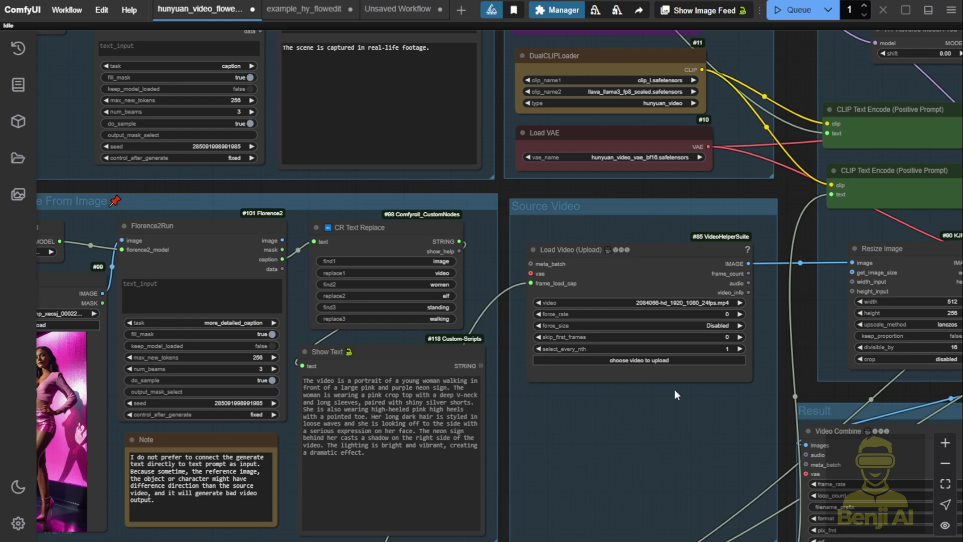
scroll(669, 395, "up", 3)
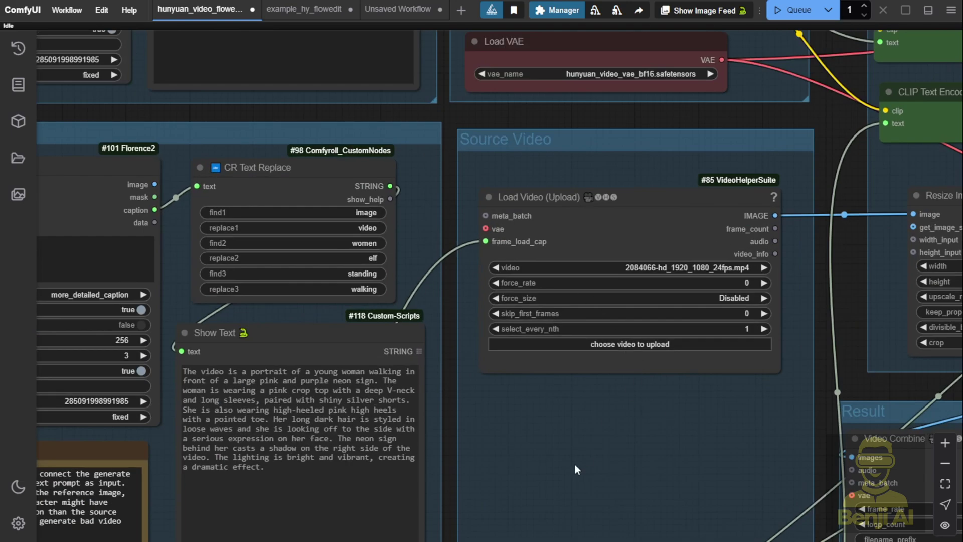
scroll(574, 464, "down", 2)
left_click_drag(566, 472, 797, 412)
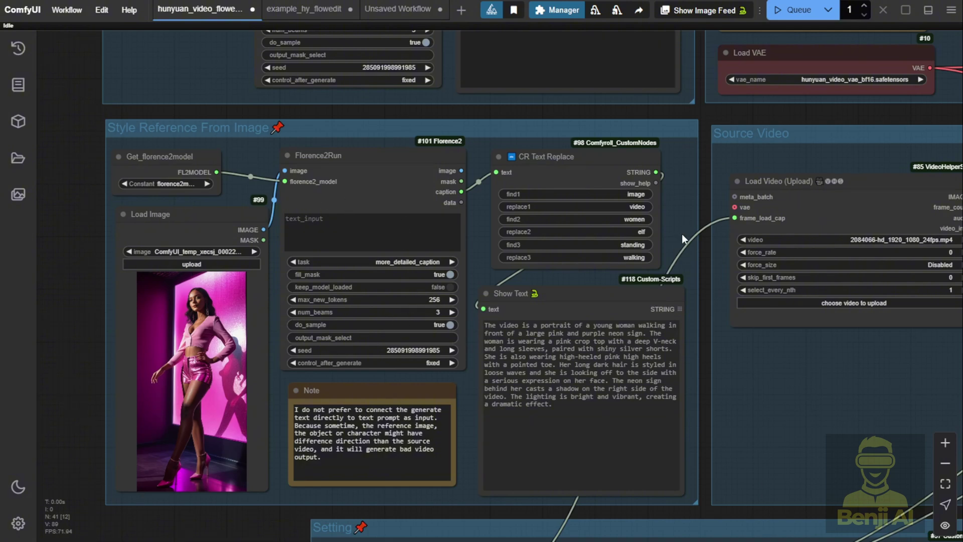
scroll(681, 243, "up", 4)
scroll(681, 242, "up", 1)
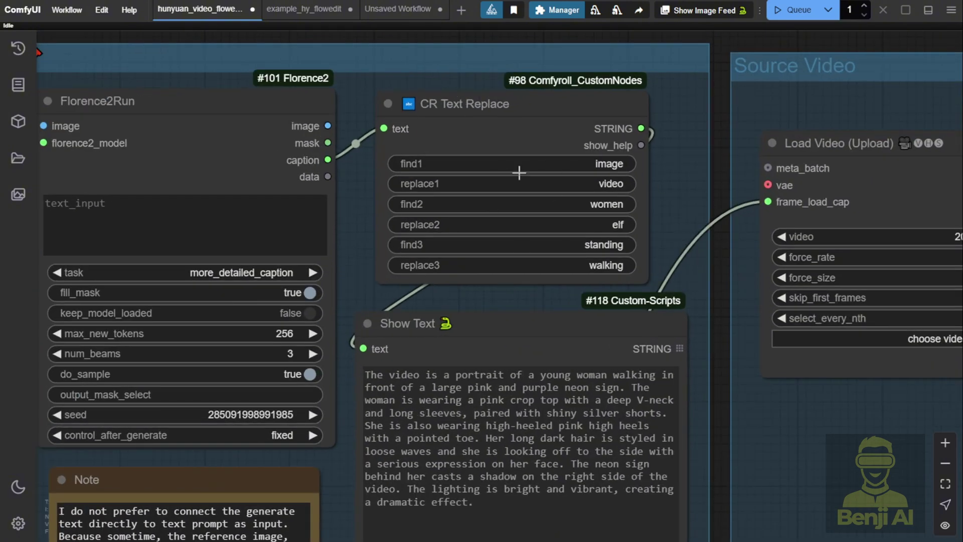
left_click_drag(682, 218, 669, 121)
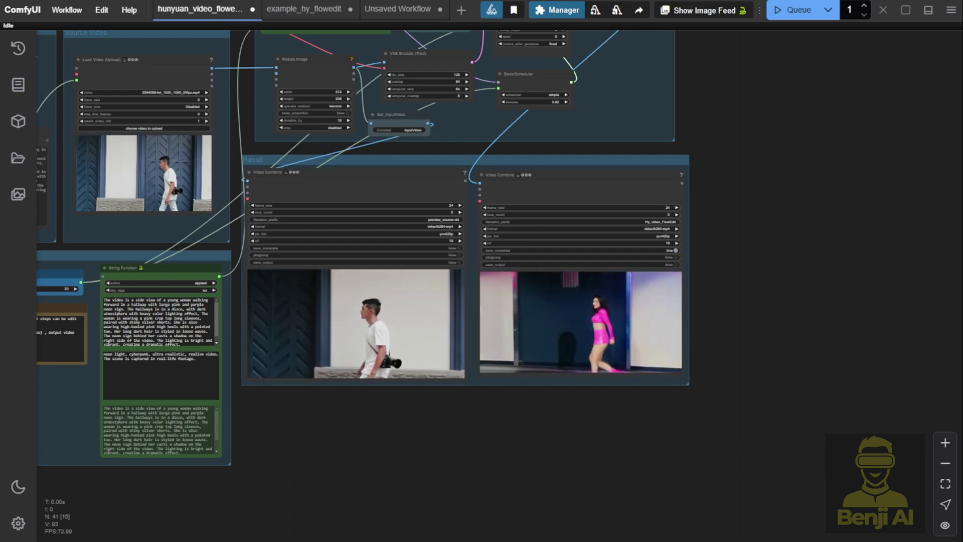
Shrink the source-video node, then shift the restyled-video node left and enlarge it to match
scroll(534, 419, "up", 5)
left_click_drag(569, 490, 687, 477)
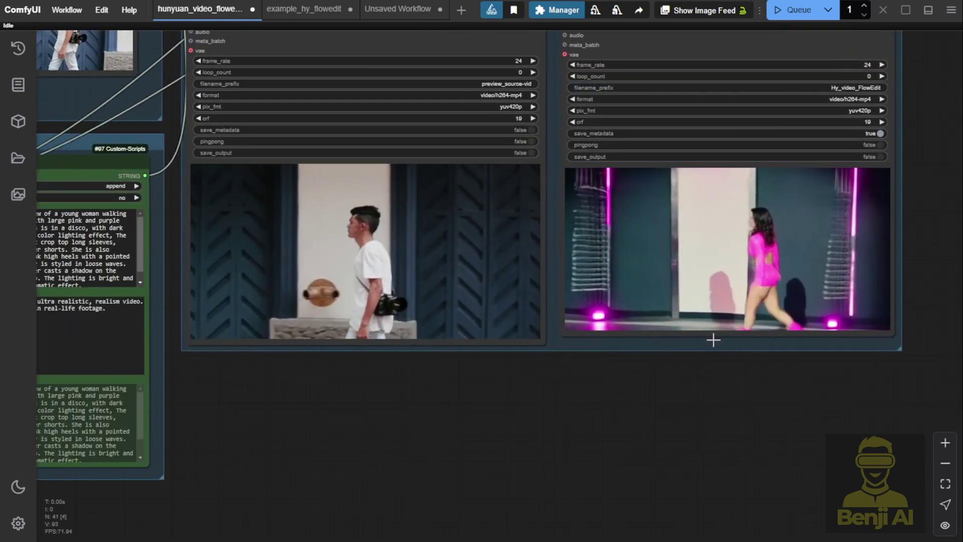
left_click_drag(655, 384, 667, 469)
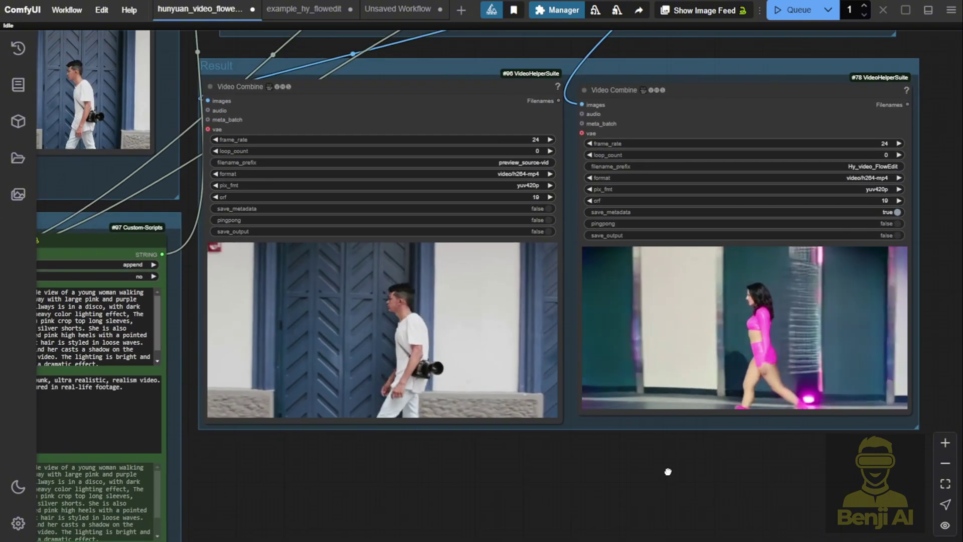
left_click_drag(556, 423, 543, 415)
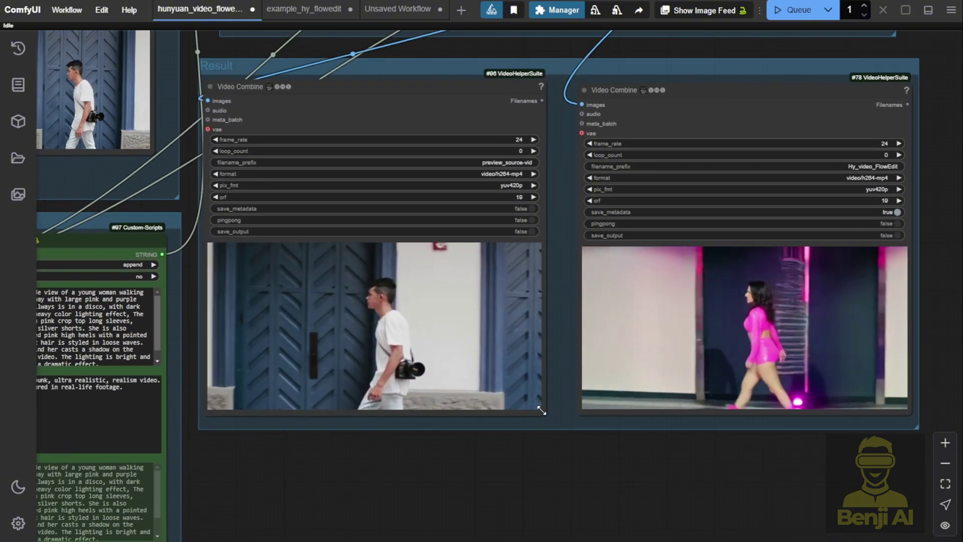
left_click_drag(674, 89, 659, 85)
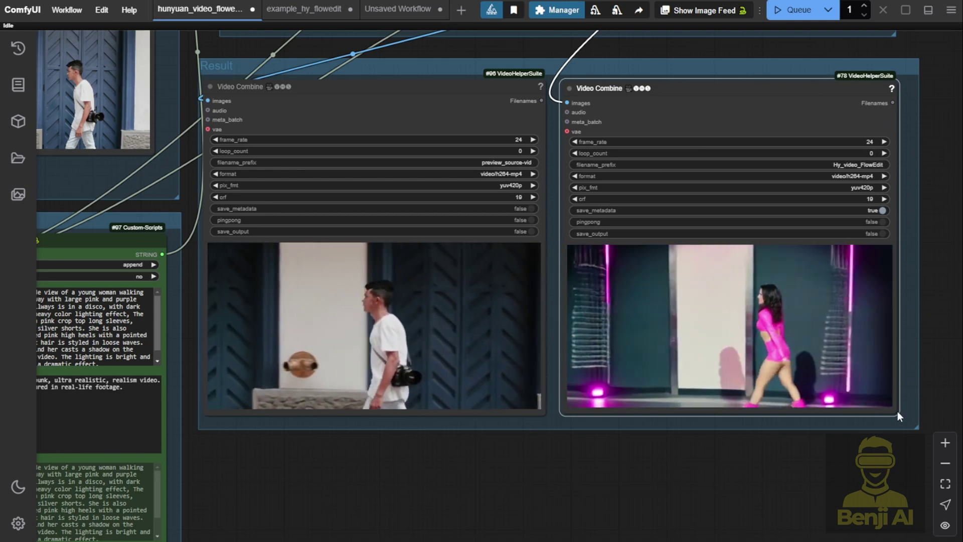
left_click_drag(898, 411, 907, 418)
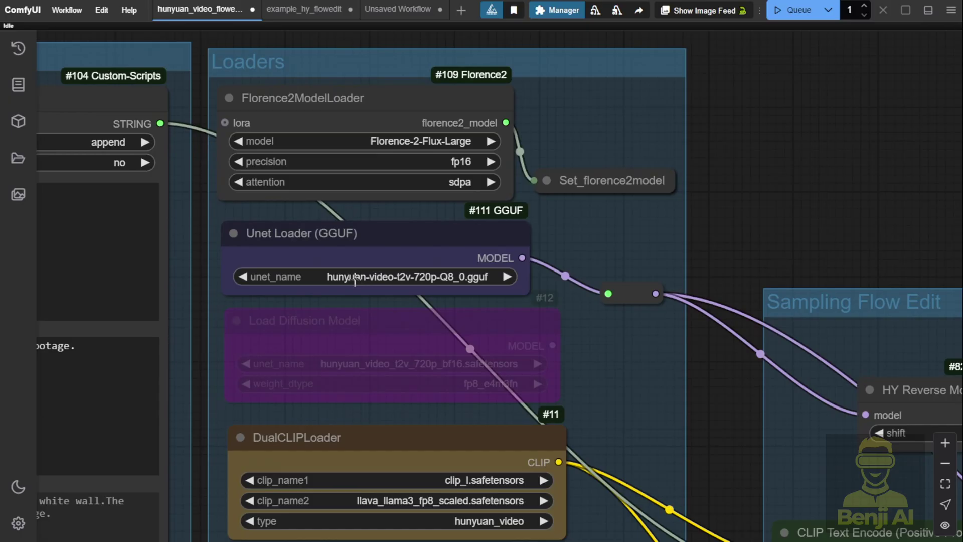
Zoom to the Hunyuan Video Image To Guider node in the Hunyuan Video + Image workflow
scroll(408, 279, "up", 7)
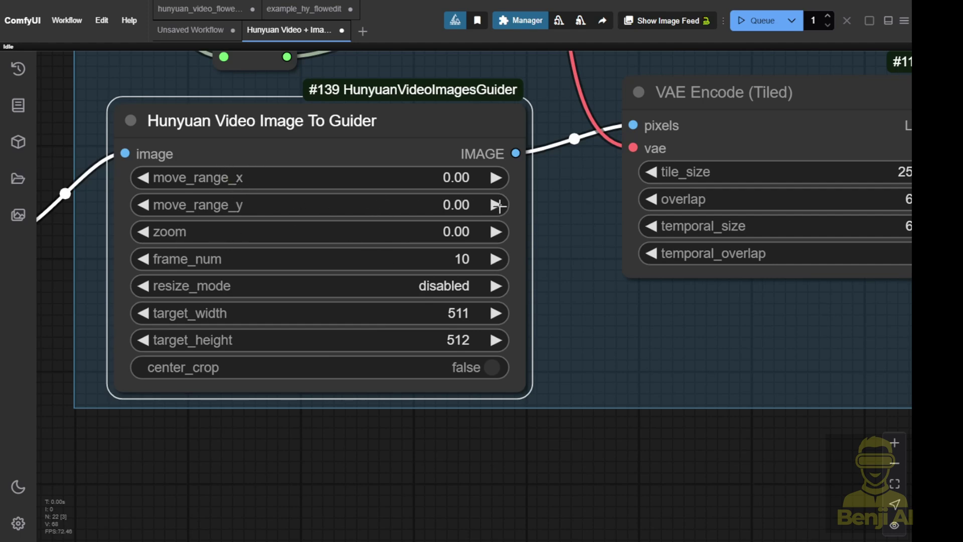
Try raising move_range_y, set it to 1, then reset it to 0
left_click(496, 205)
left_click(496, 205)
left_click(496, 204)
double_click(497, 205)
double_click(496, 204)
double_click(496, 205)
triple_click(496, 204)
left_click(439, 211)
type("1")
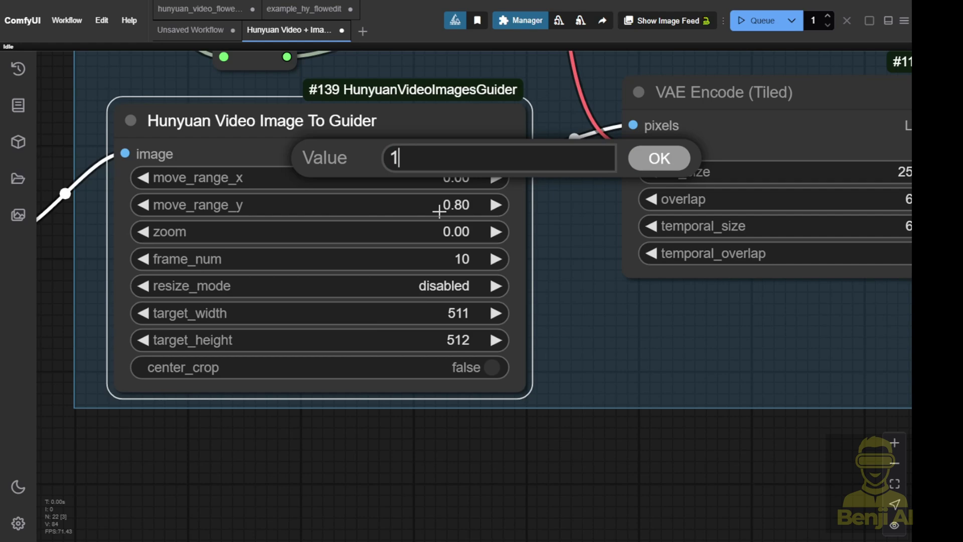
key("Return")
left_click(439, 211)
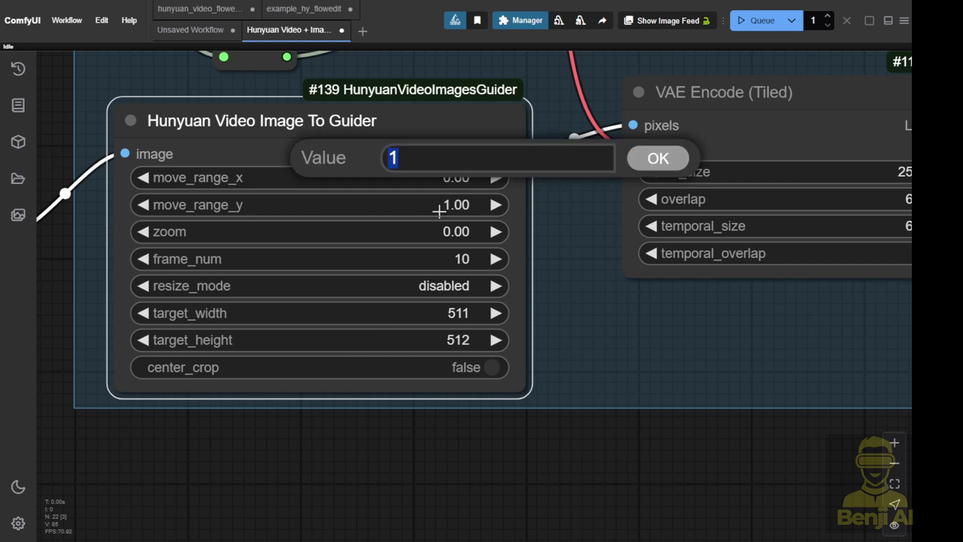
type("0")
key("Return")
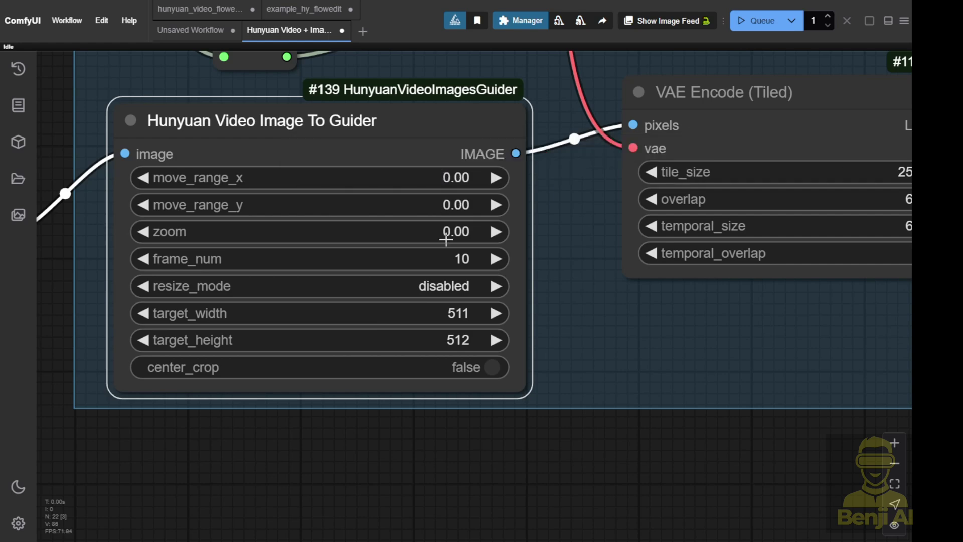
Switch the Image To Guider resize_mode to custom with target_height 246
left_click(451, 231)
left_click_drag(479, 204, 503, 195)
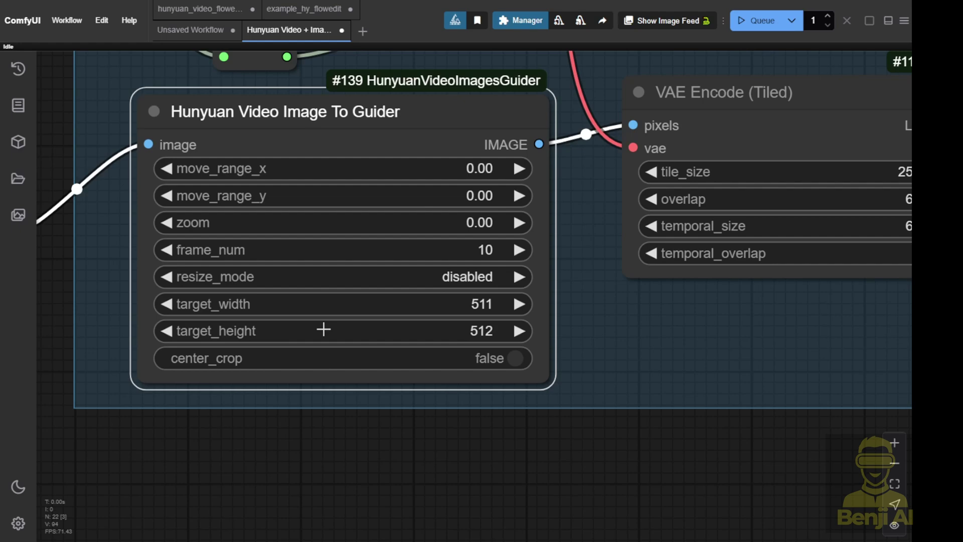
left_click_drag(587, 341, 368, 386)
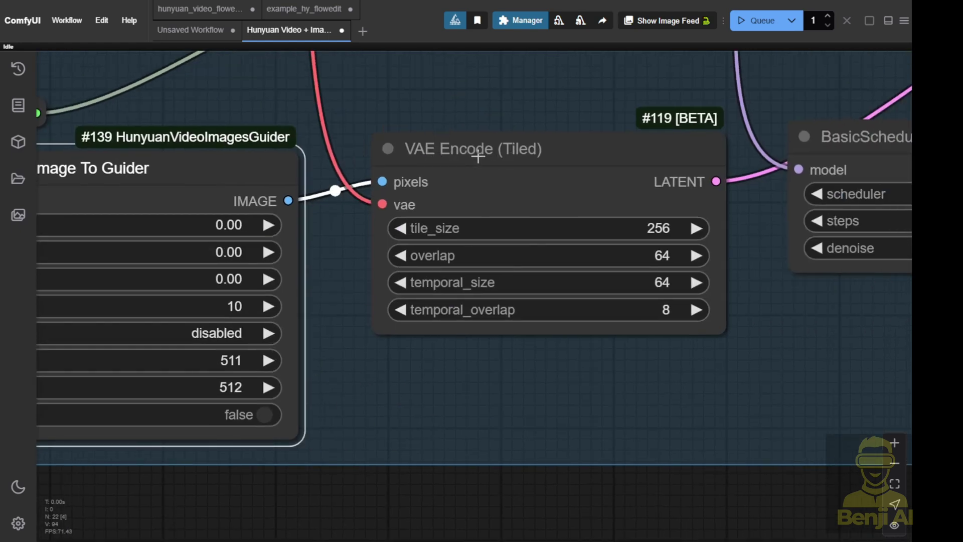
left_click_drag(474, 390, 642, 309)
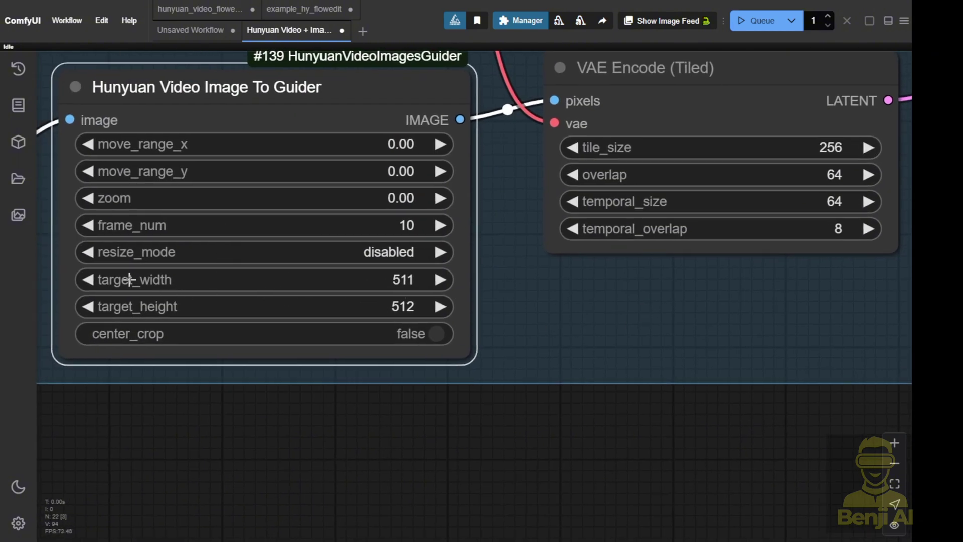
left_click(377, 249)
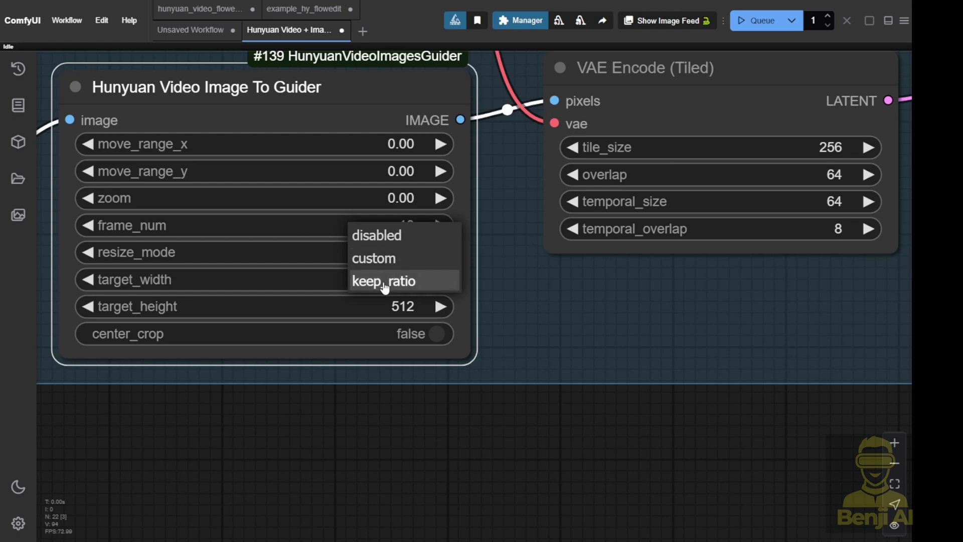
left_click(385, 260)
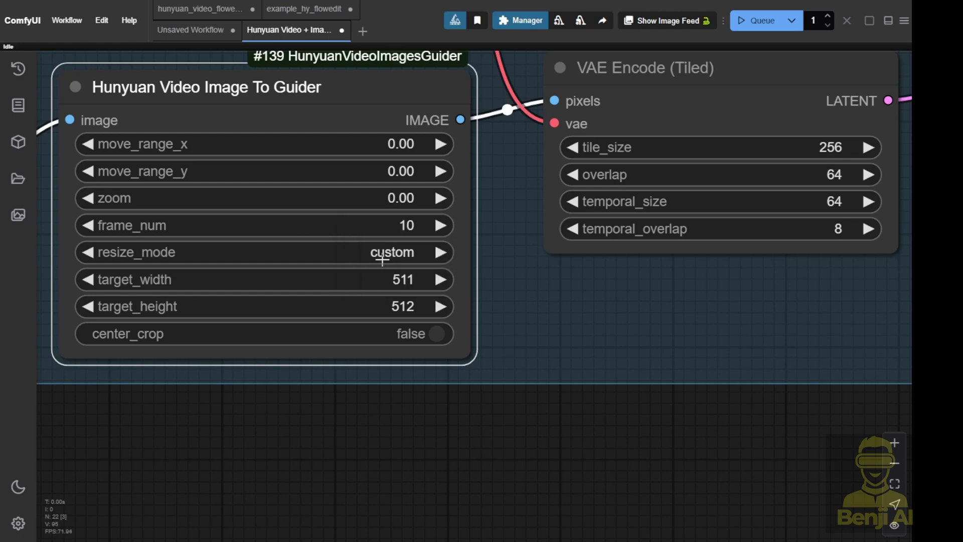
left_click(408, 303)
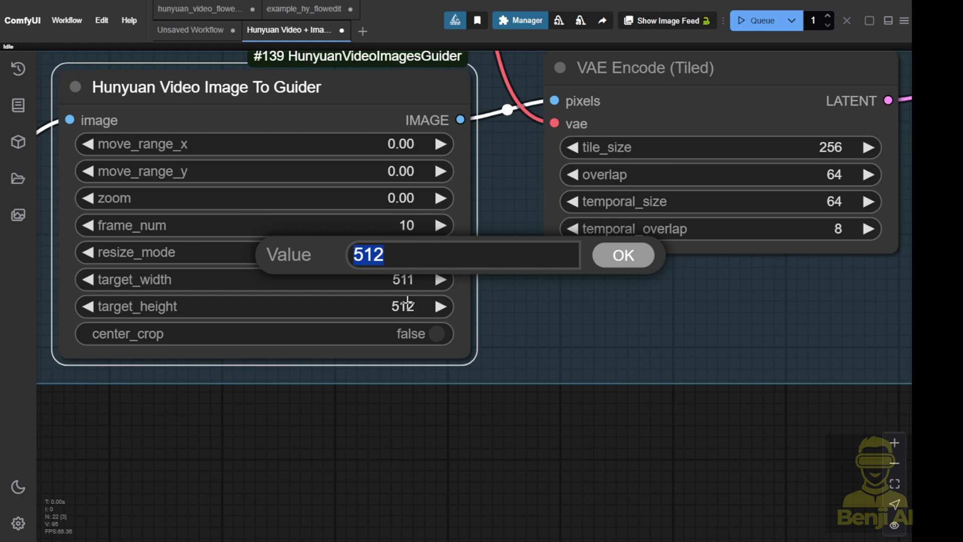
type("246")
key("Return")
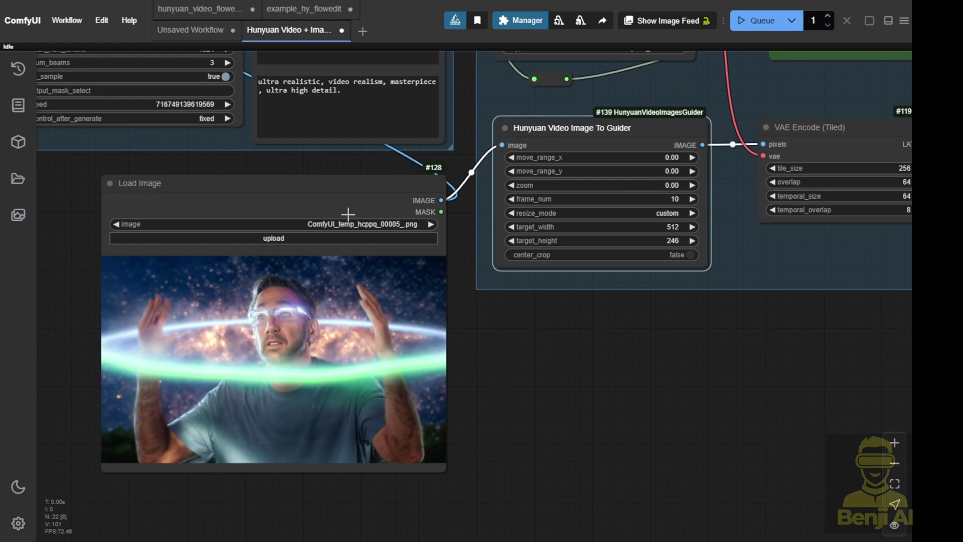
Set the Image To Guider frame_num to 49 and move the VAE Encode node higher
left_click_drag(774, 382, 483, 425)
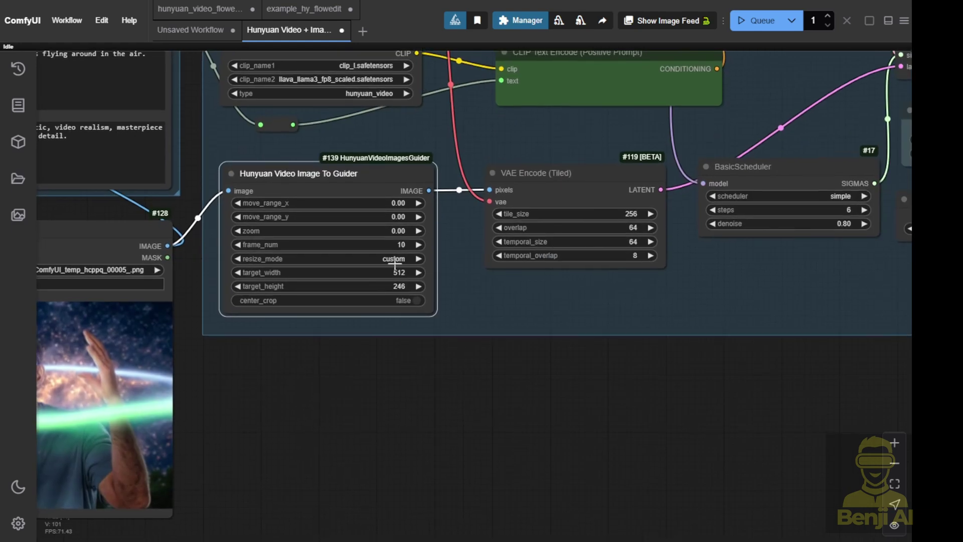
scroll(408, 248, "up", 3)
left_click(409, 244)
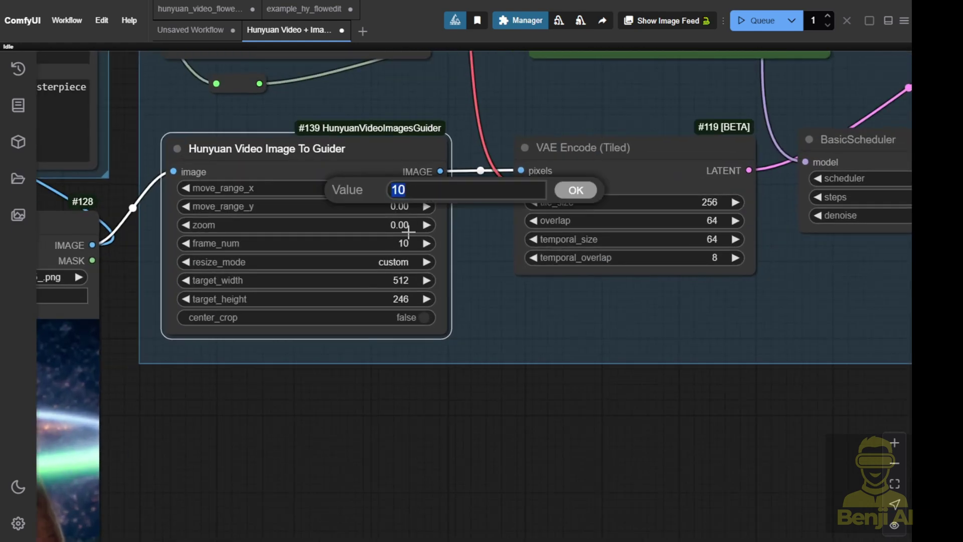
type("49")
key("Escape")
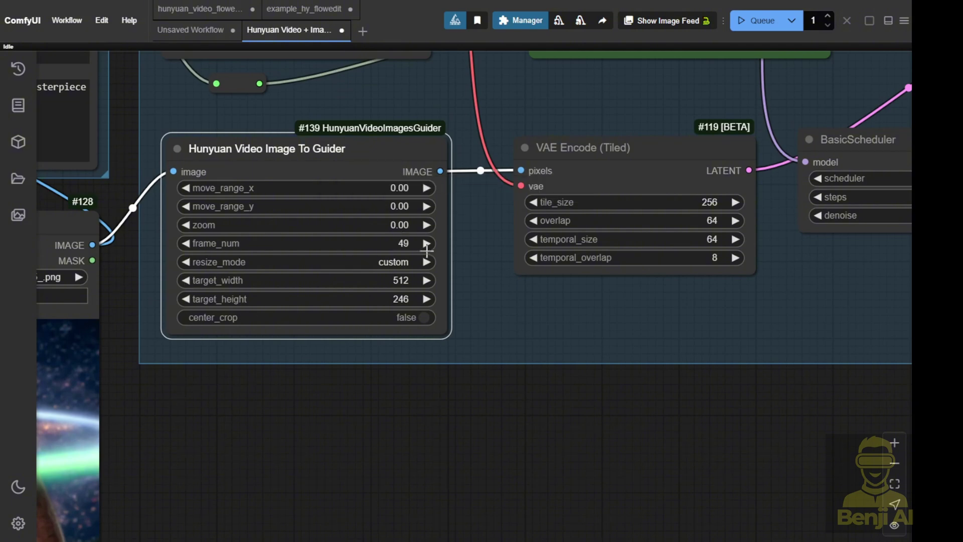
left_click_drag(647, 317, 289, 372)
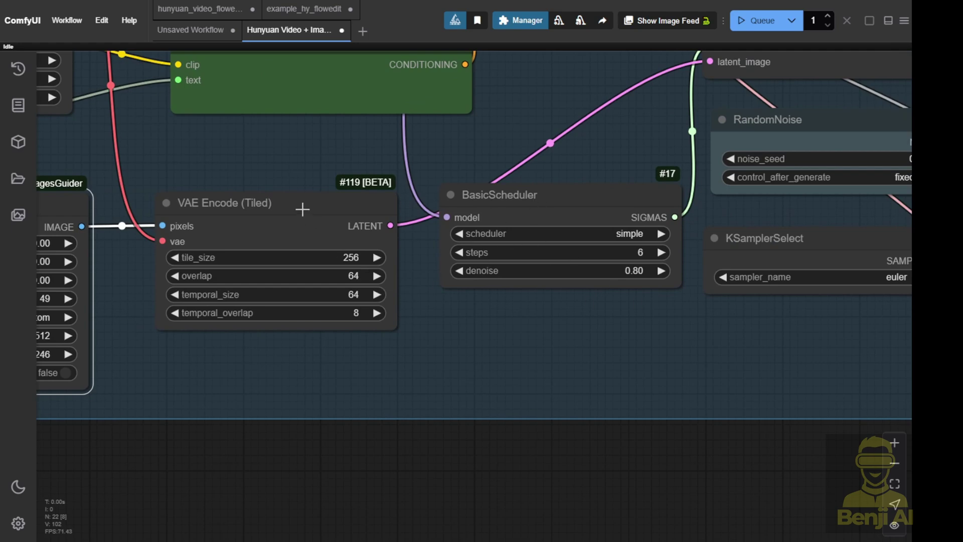
left_click_drag(303, 209, 314, 158)
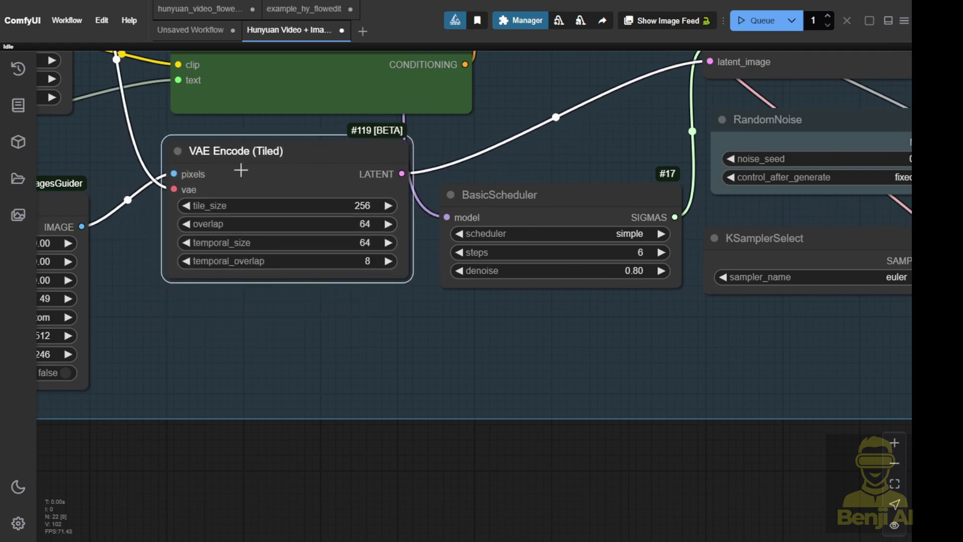
left_click_drag(659, 131, 412, 269)
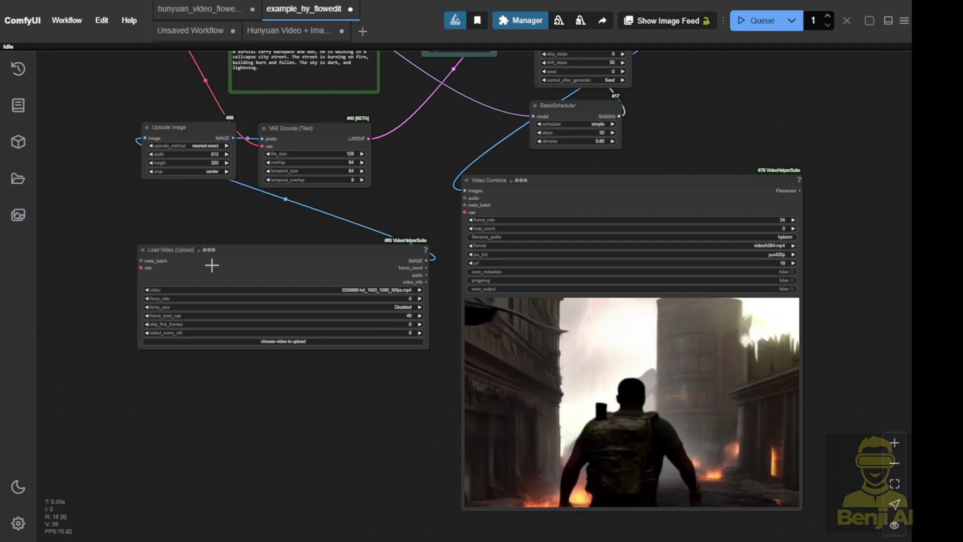
Place the Load Video node beside Upscale Image, feeding the tiled VAE Encode (tile_size 128)
left_click_drag(226, 259, 20, 110)
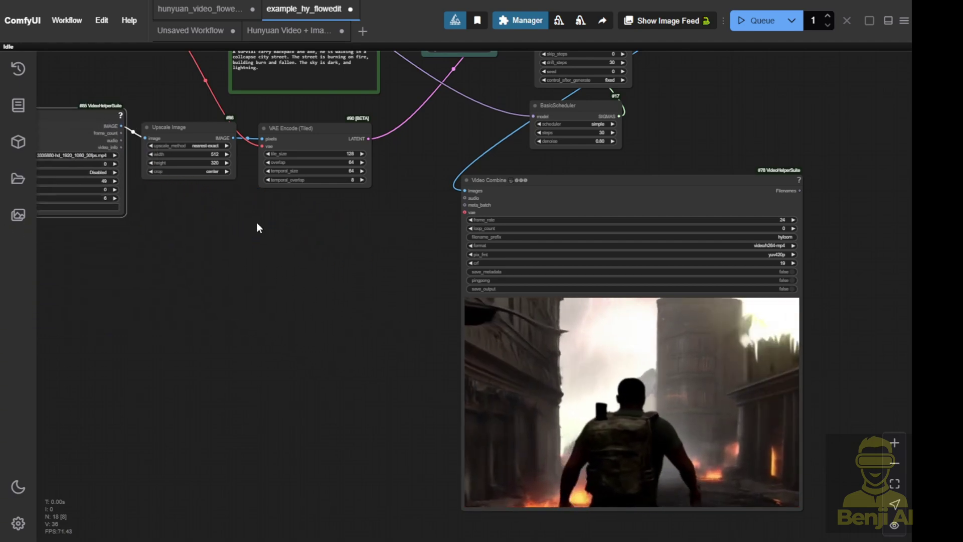
left_click_drag(256, 222, 251, 343)
scroll(251, 343, "up", 8)
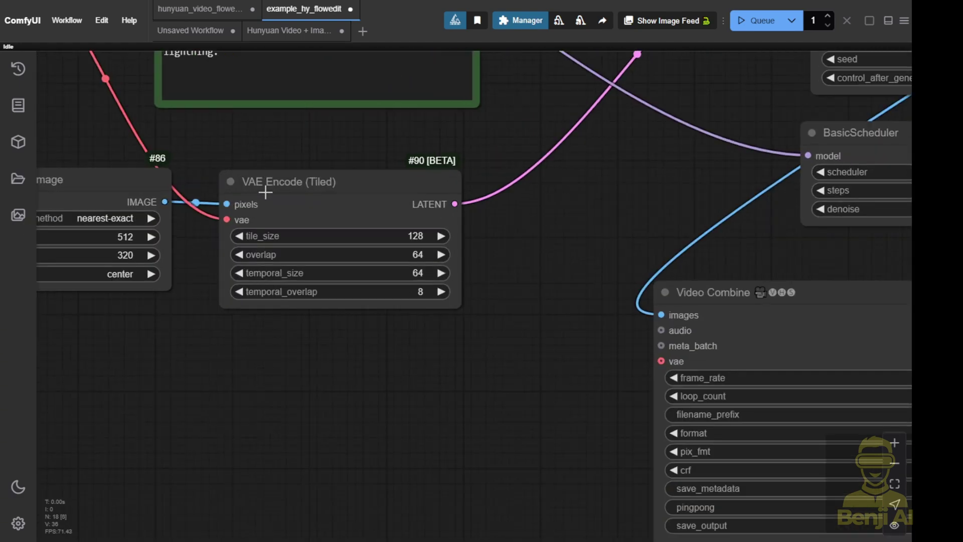